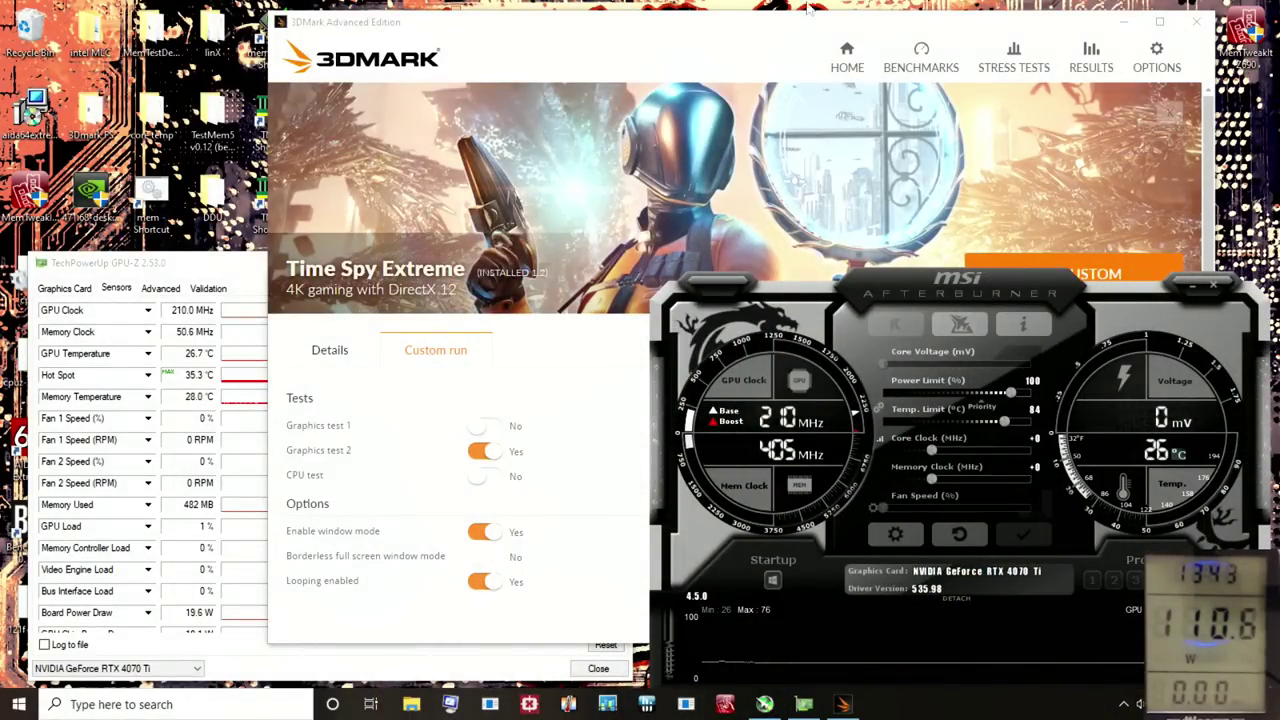
Review the RTX 4070 Ti's card details and idle sensor readings in GPU-Z.
left_click(145, 316)
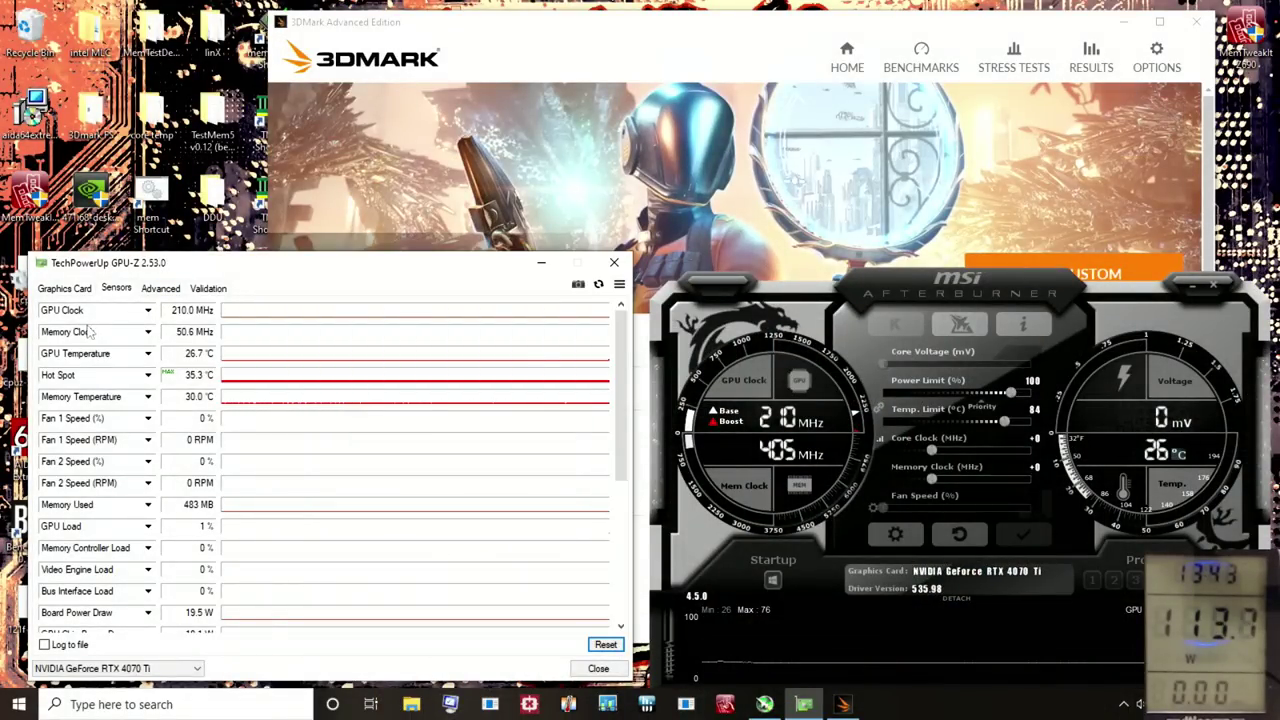
left_click(70, 289)
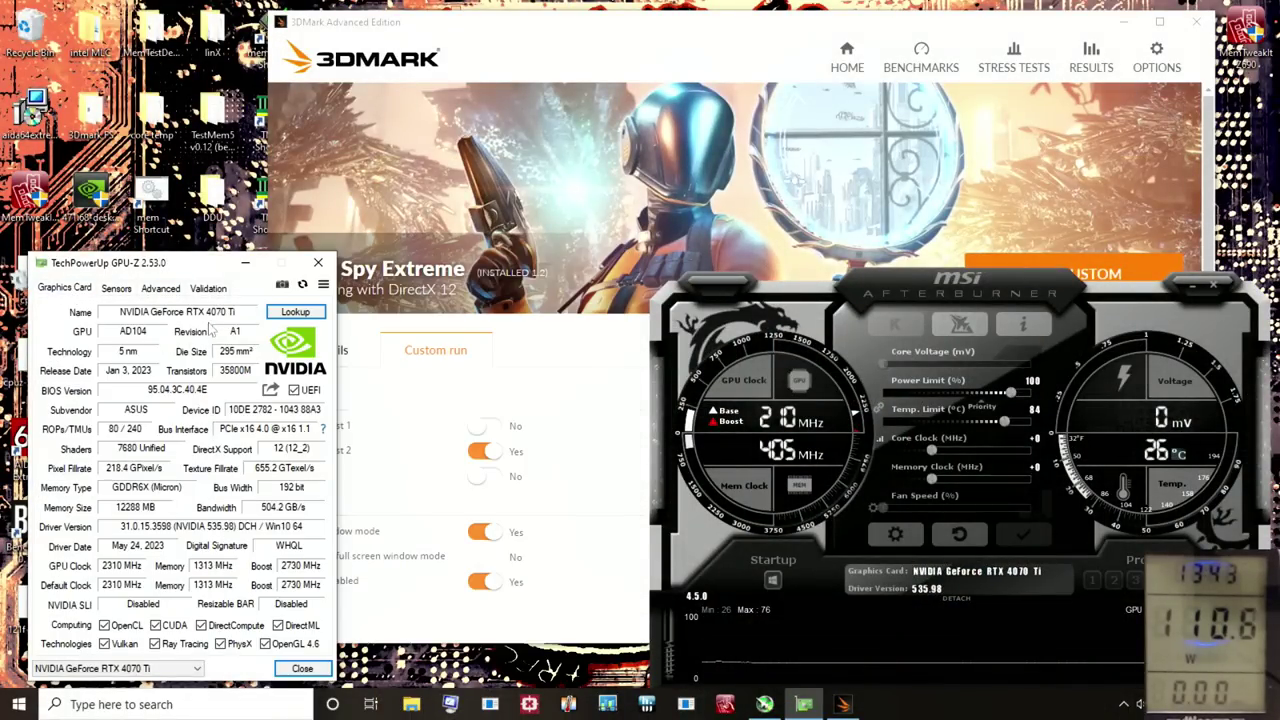
mouse_move(255, 322)
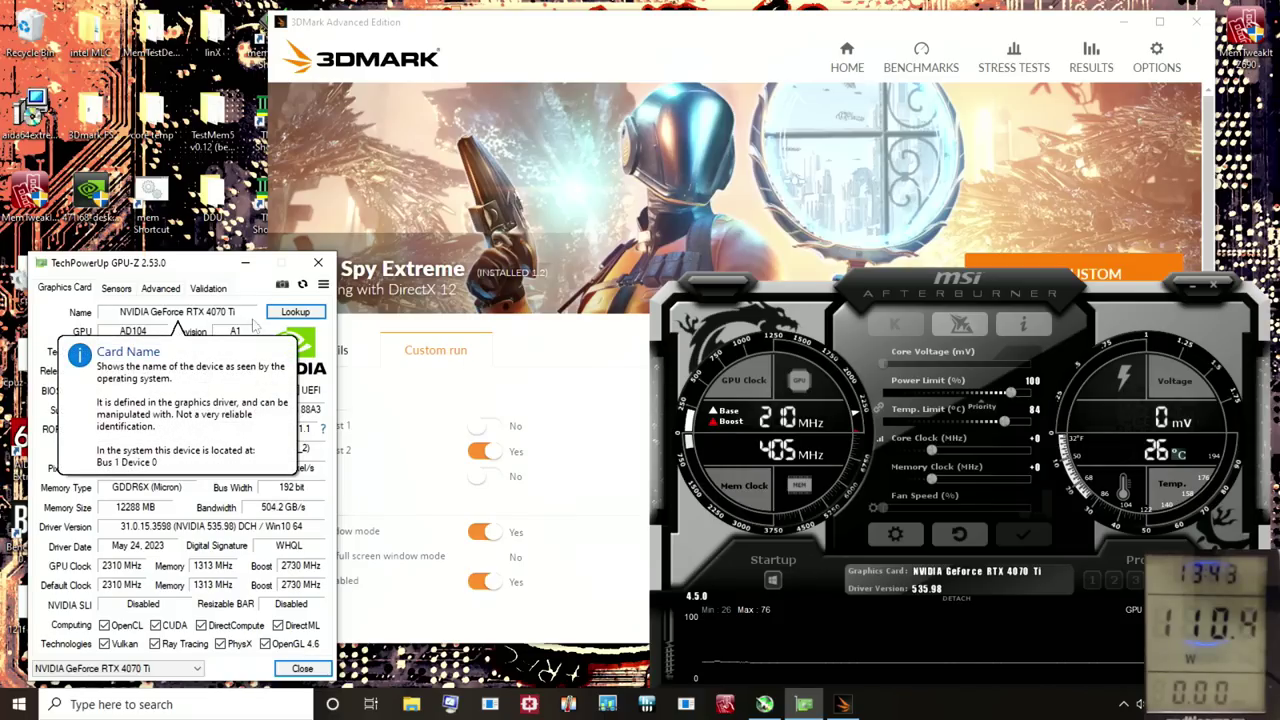
left_click(108, 289)
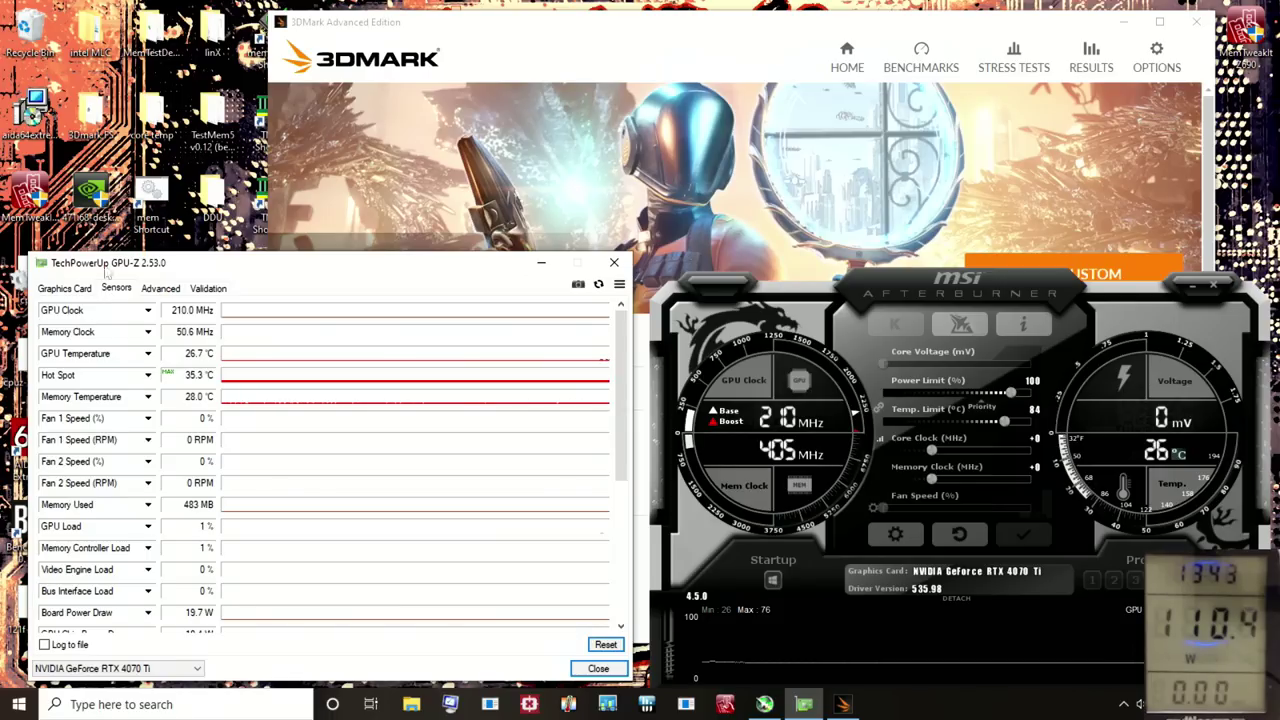
left_click(82, 289)
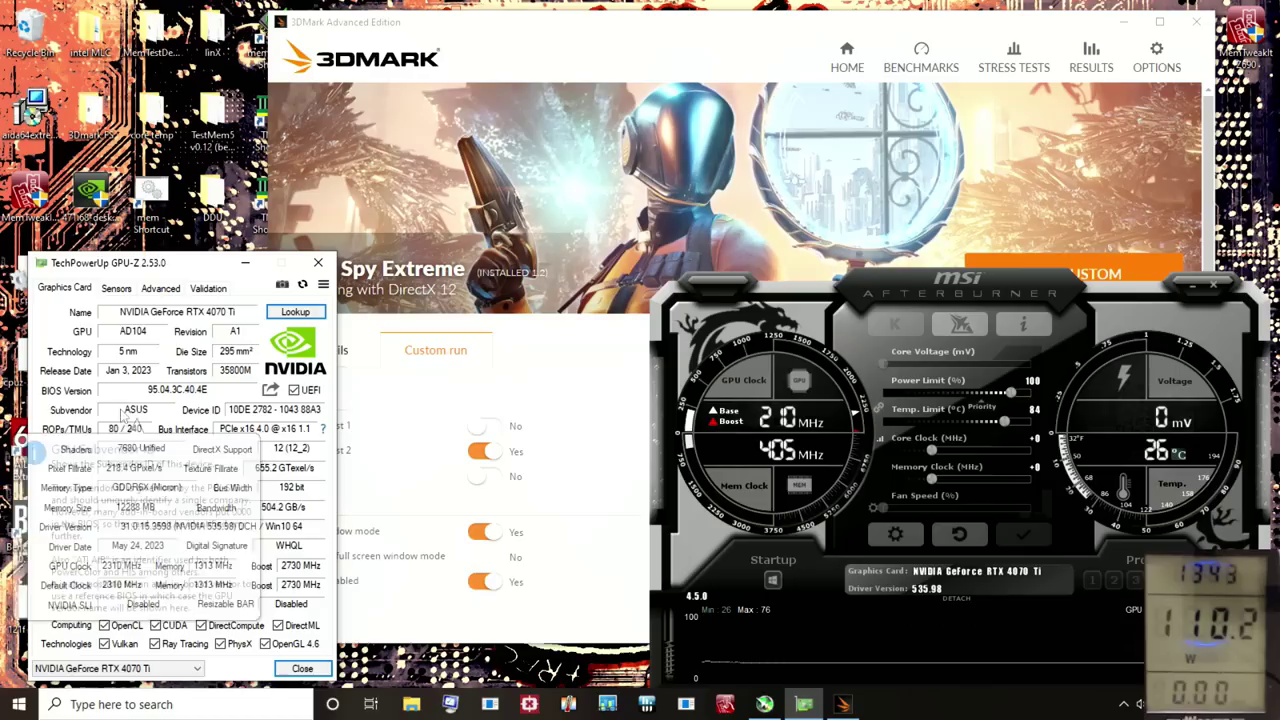
left_click(116, 288)
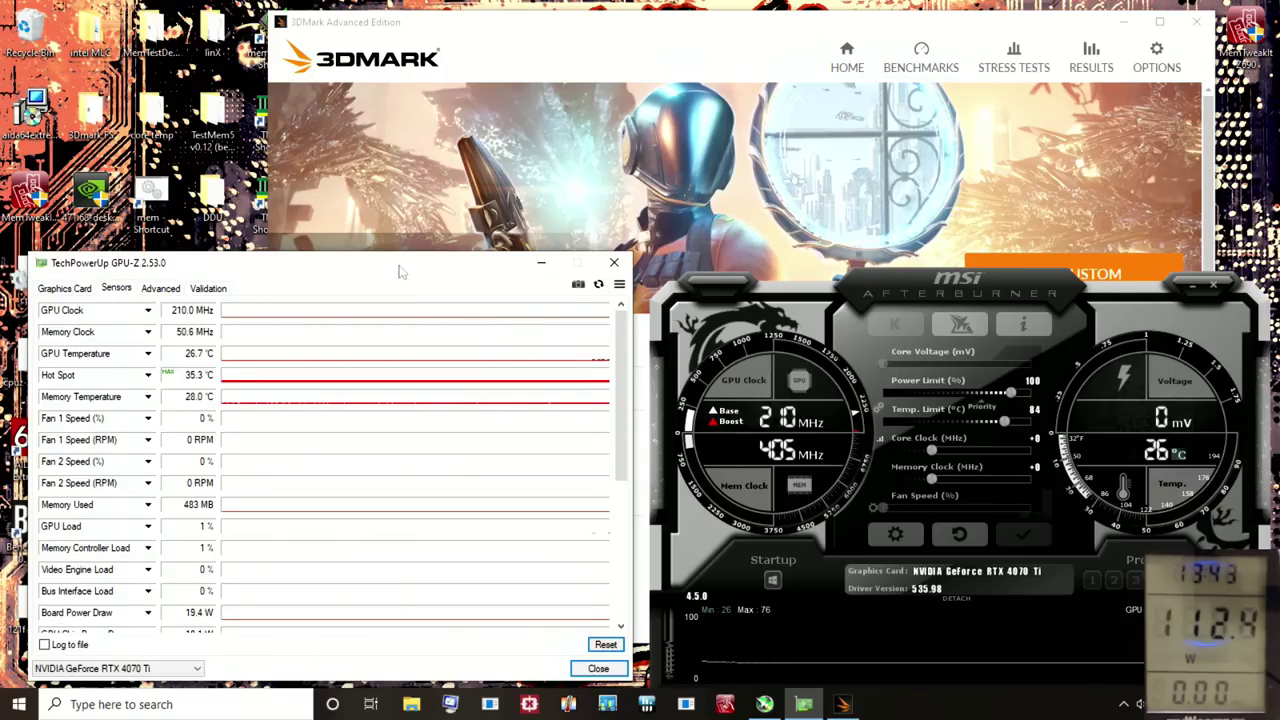
left_click_drag(400, 270, 386, 269)
Switch to 3DMark and start a looping windowed custom run of Time Spy Extreme with only Graphics test 2 enabled.
left_click(921, 58)
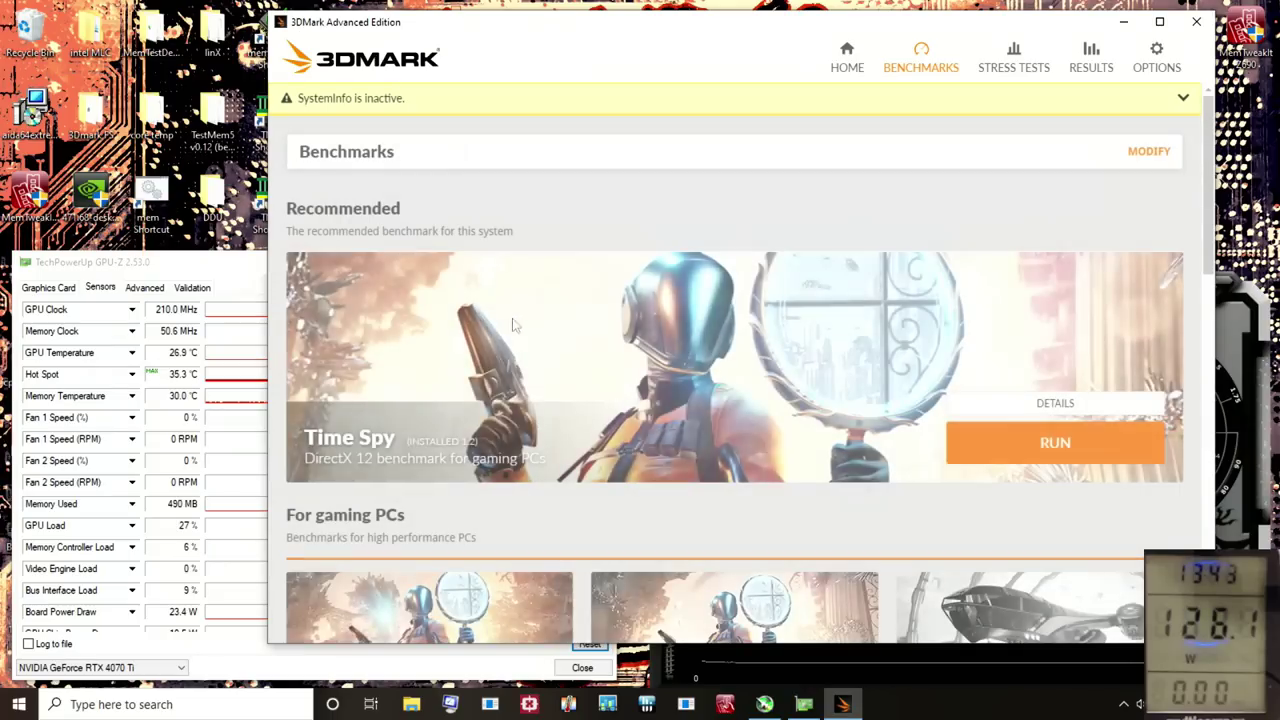
scroll(515, 360, "down", 3)
left_click(520, 400)
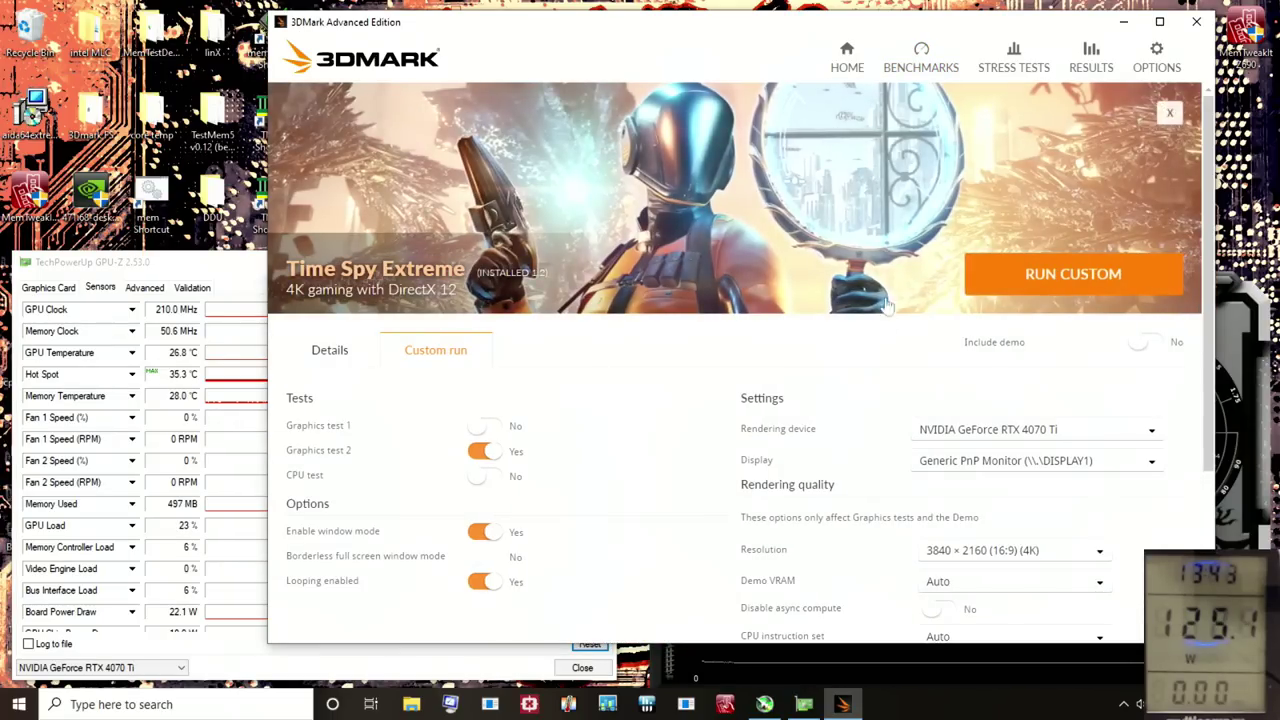
left_click(1114, 280)
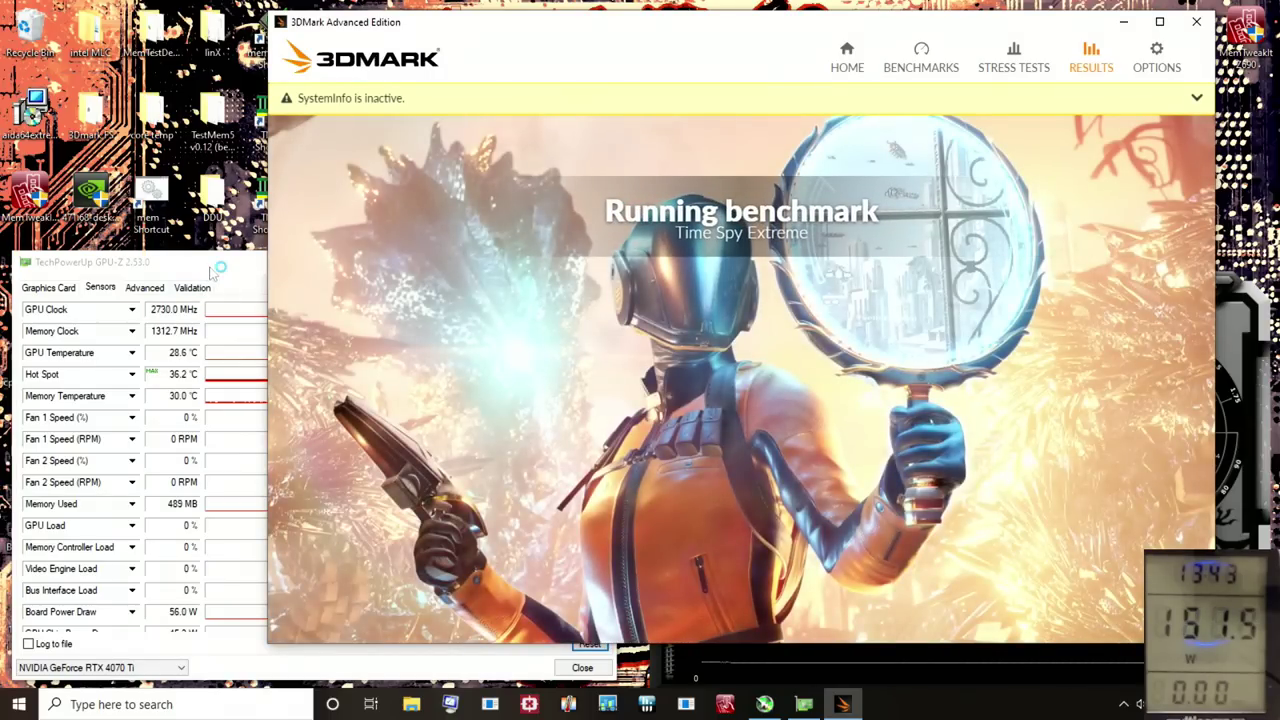
Bring GPU-Z and MSI Afterburner in front of the running workload and show the power draw and PerfCap Reason sensors.
left_click(210, 265)
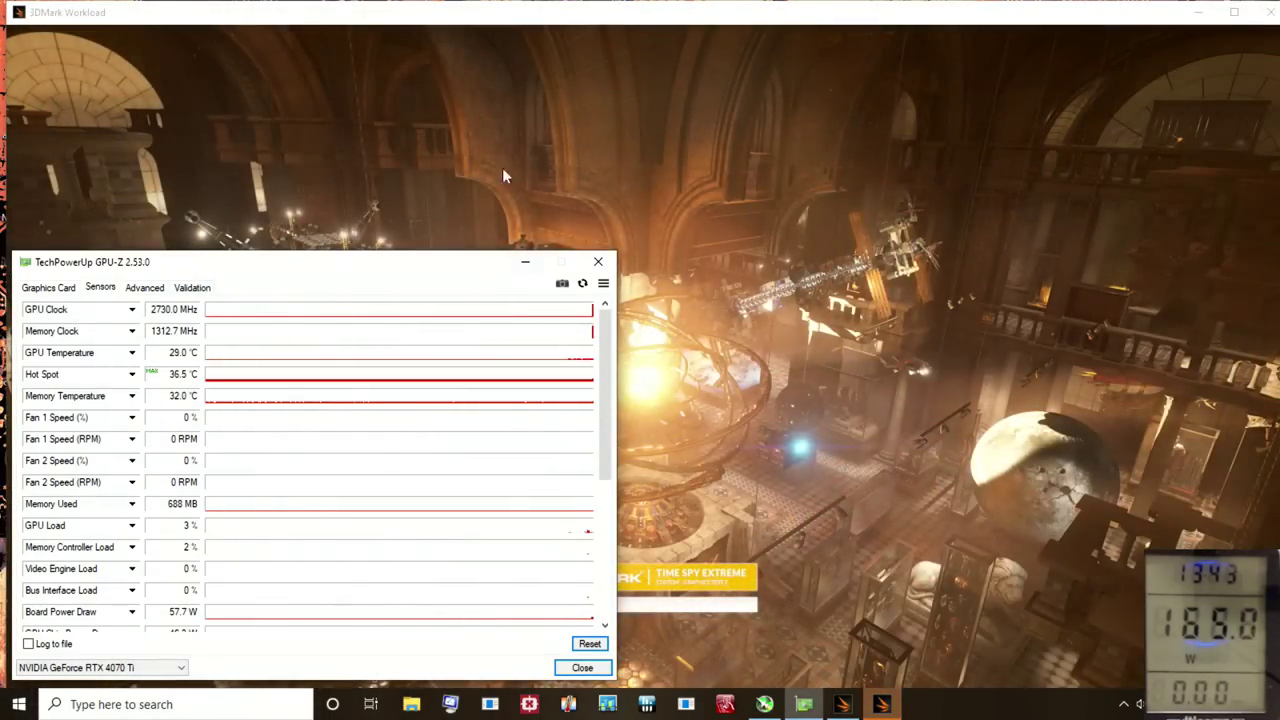
left_click(768, 705)
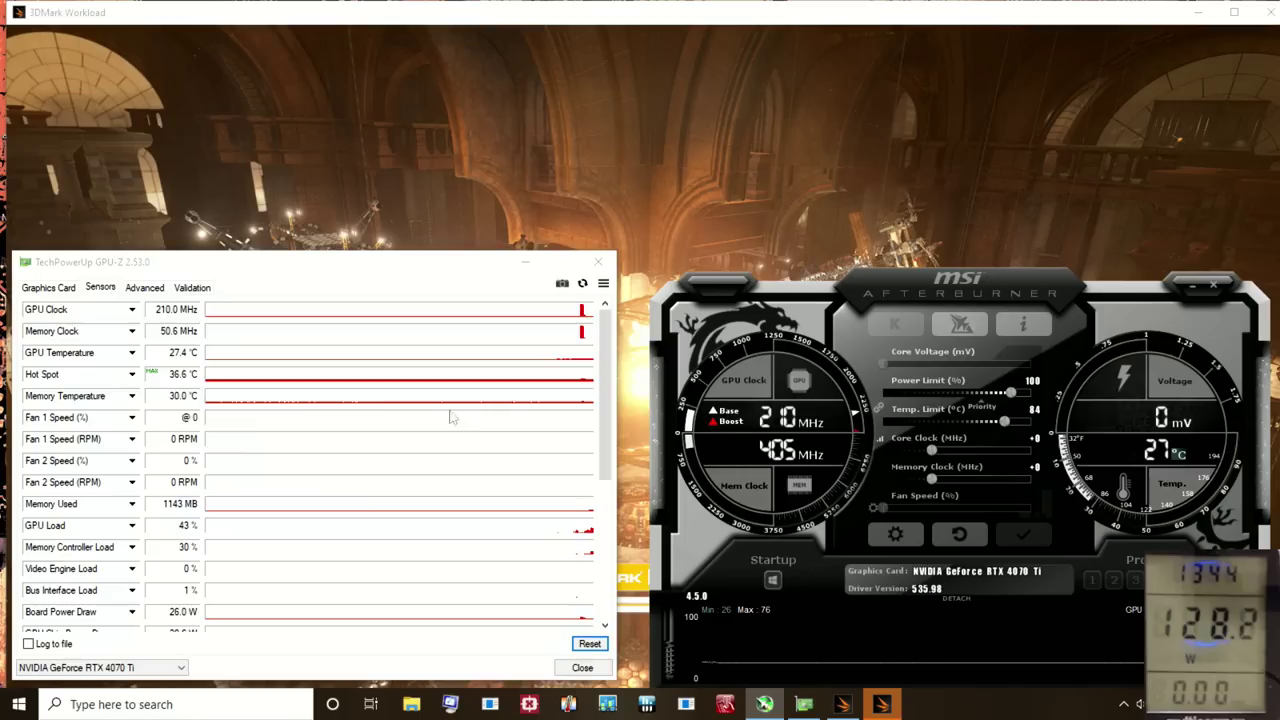
left_click_drag(606, 396, 614, 462)
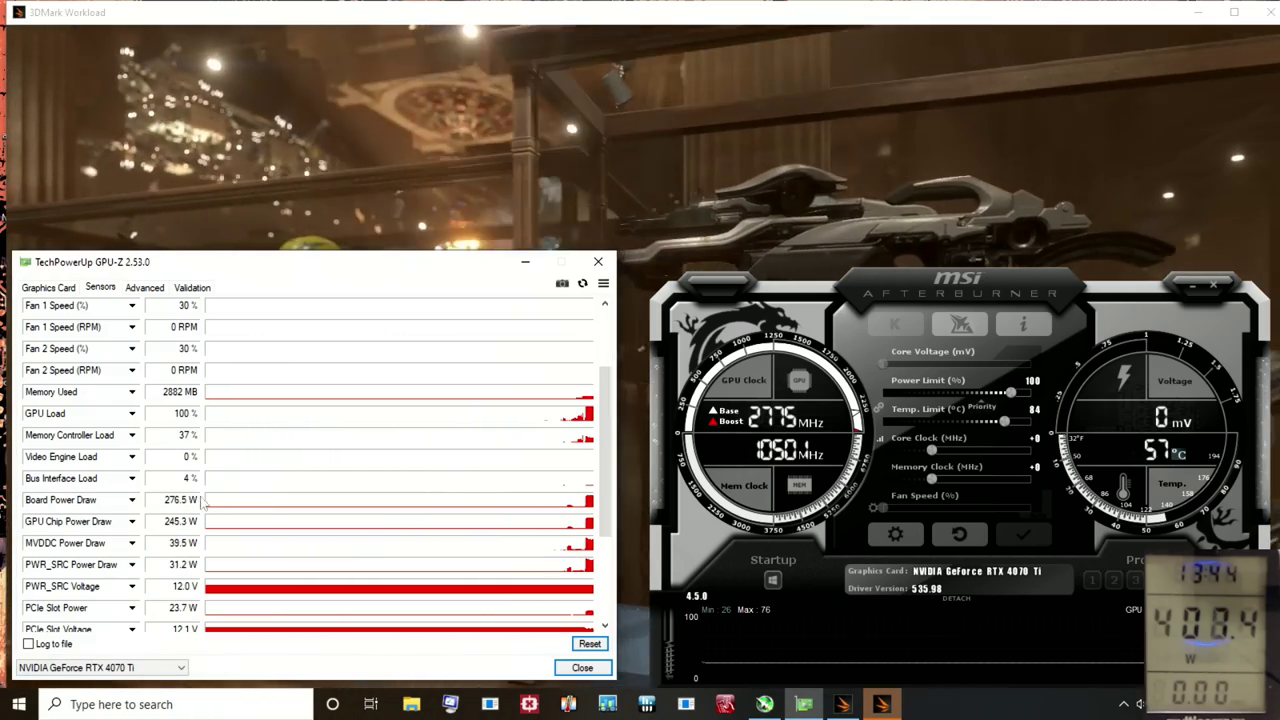
scroll(310, 495, "down", 2)
scroll(313, 497, "down", 1)
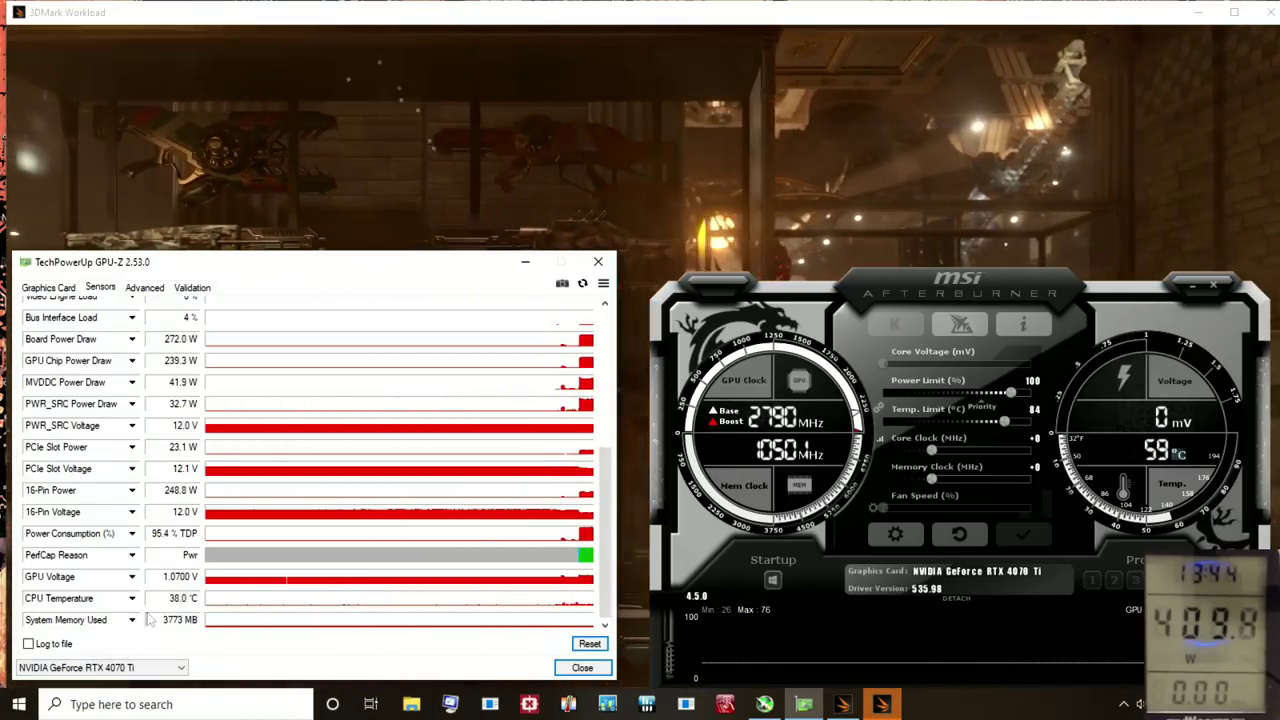
Try a 110% power limit in MSI Afterburner and restore it to 100% with an 84 °C temperature limit.
left_click_drag(1013, 394, 1032, 394)
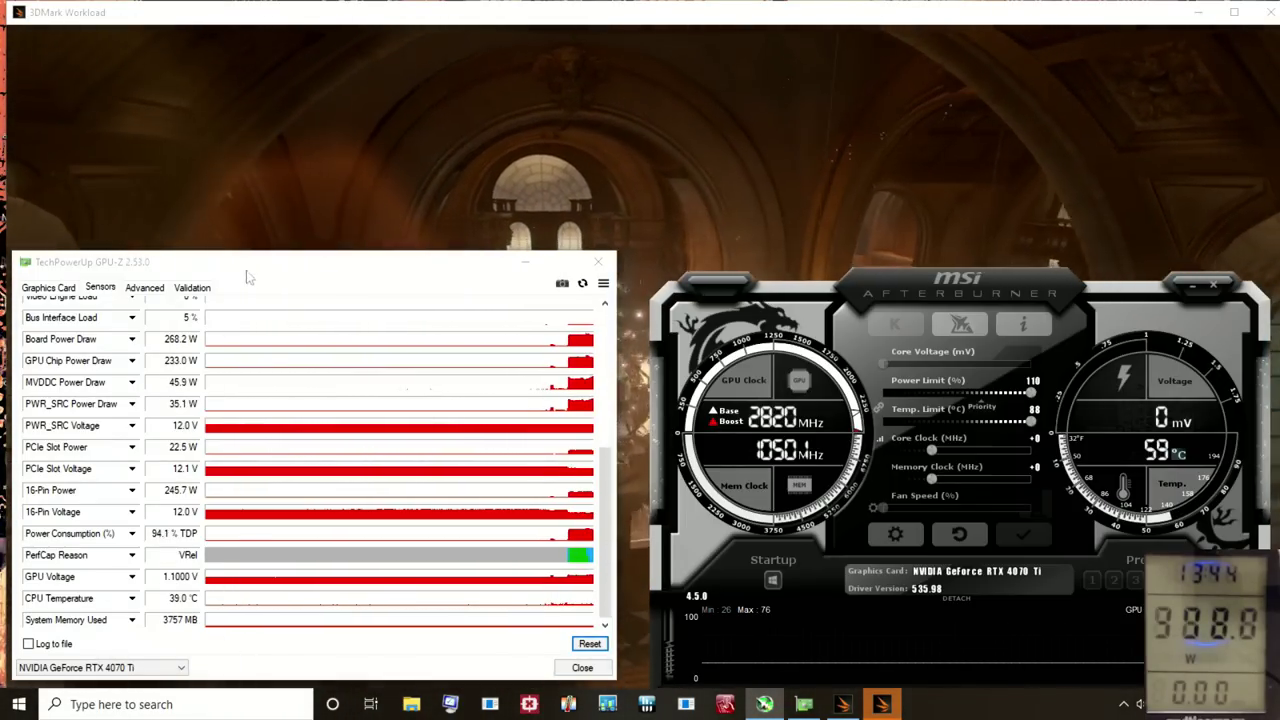
left_click_drag(1030, 393, 1010, 396)
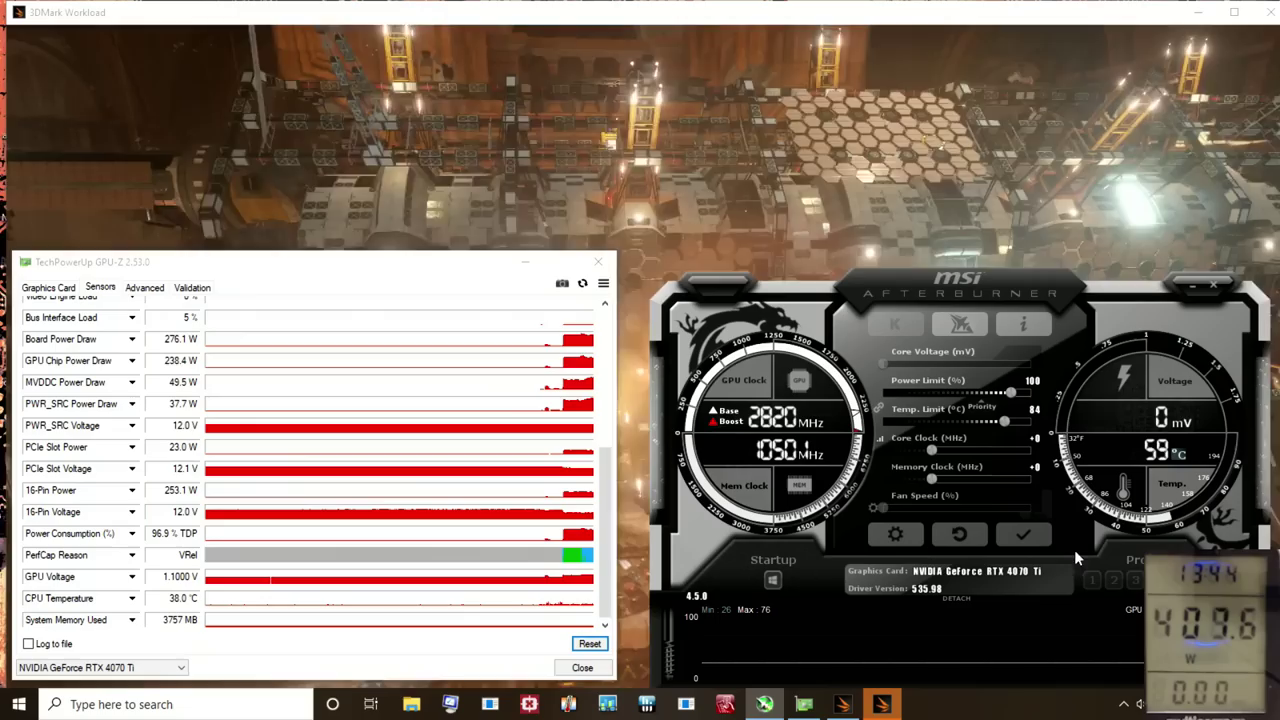
left_click(1022, 535)
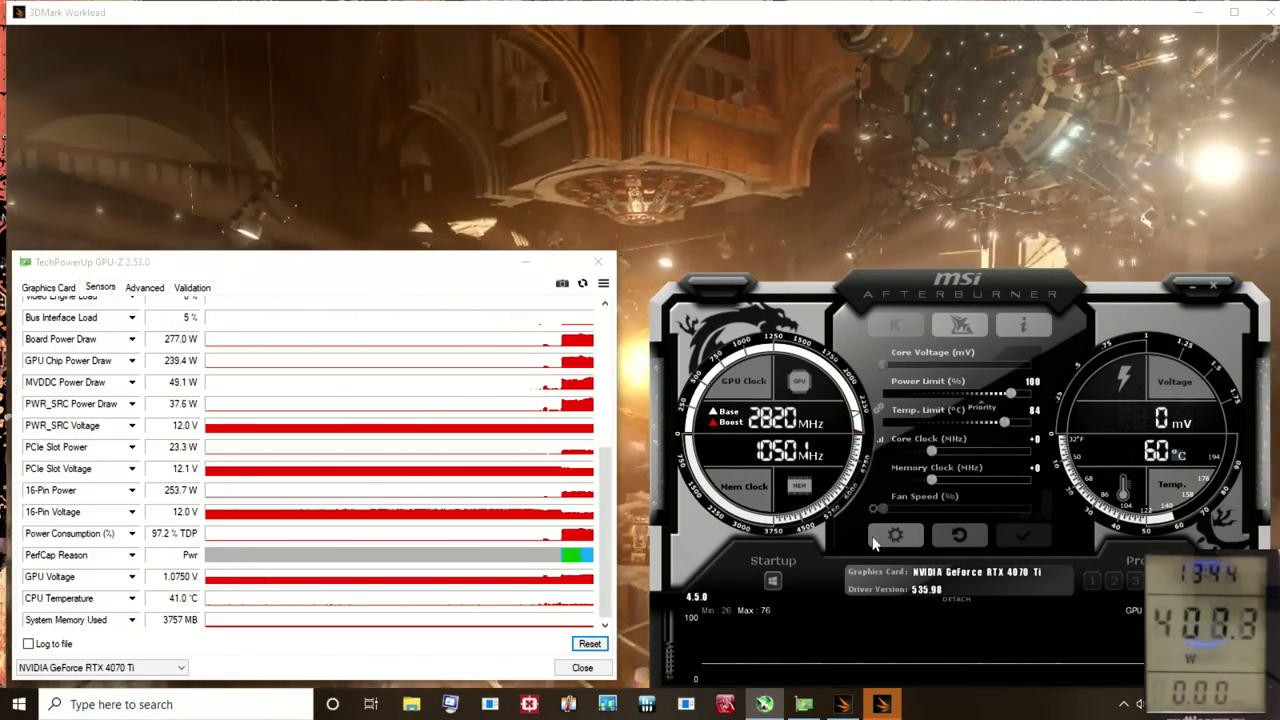
Examine the GPU-Z clock, temperature, fan, board power, chip power and PerfCap Reason sensors while the benchmark loops.
mouse_move(607, 482)
left_mouse_down()
mouse_move(607, 350)
mouse_move(618, 490)
left_mouse_up()
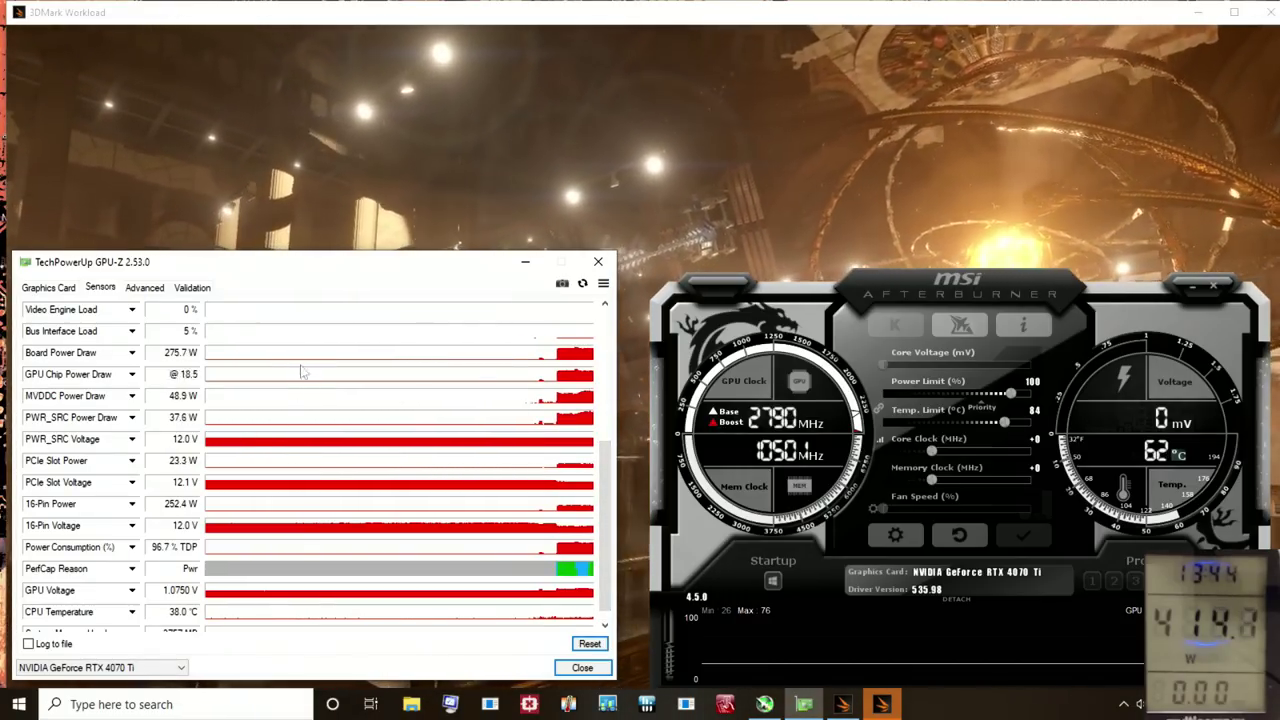
scroll(253, 451, "up", 1)
mouse_move(80, 398)
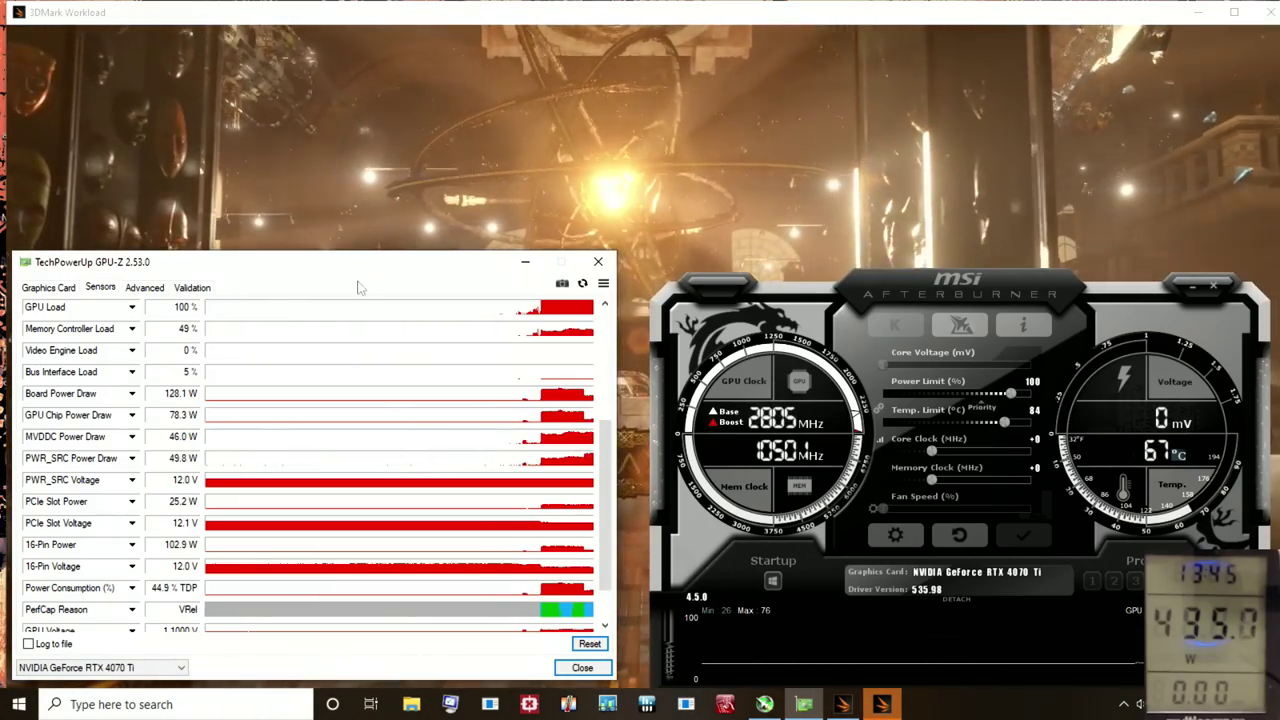
scroll(393, 403, "up", 1)
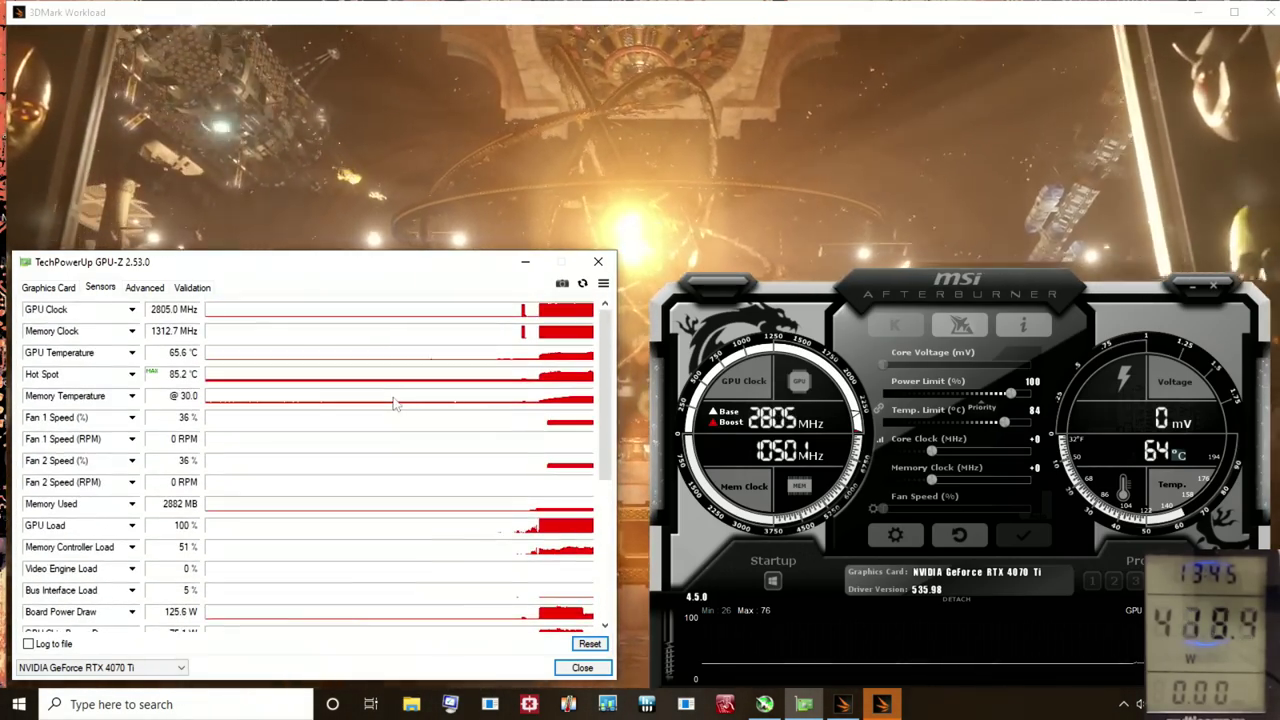
scroll(398, 403, "down", 4)
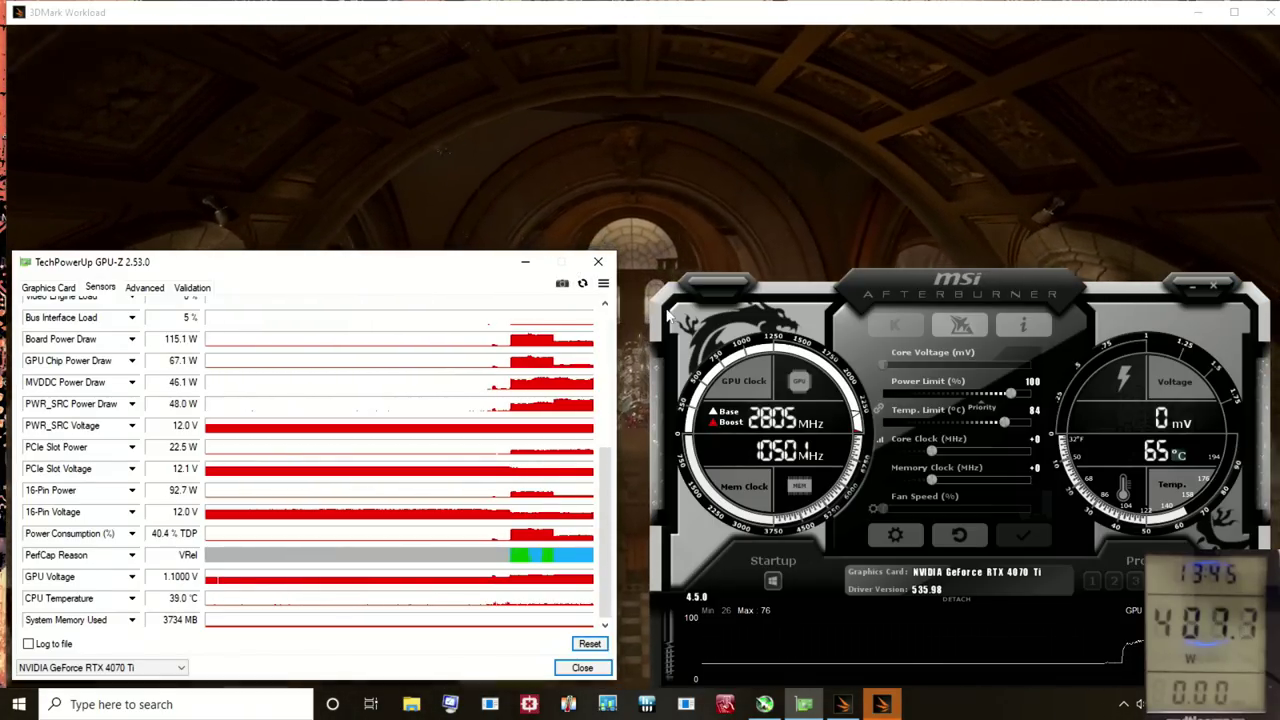
left_click_drag(606, 470, 615, 325)
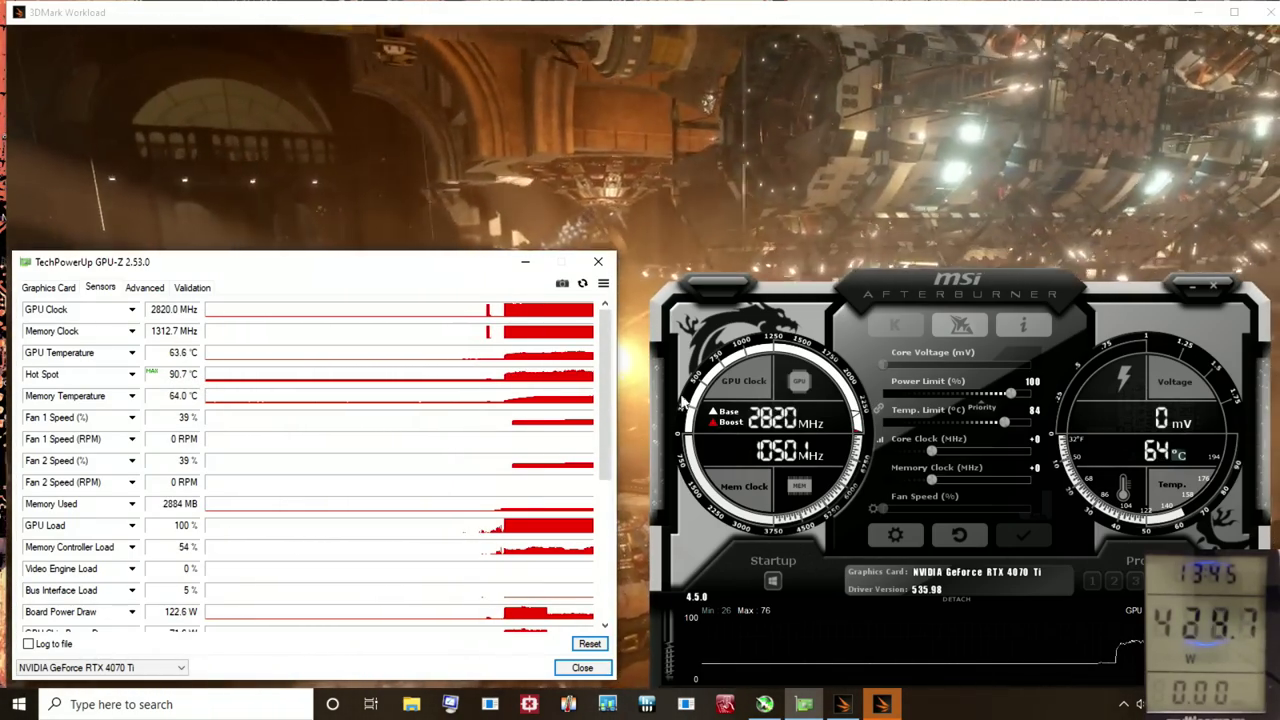
left_click_drag(605, 400, 611, 556)
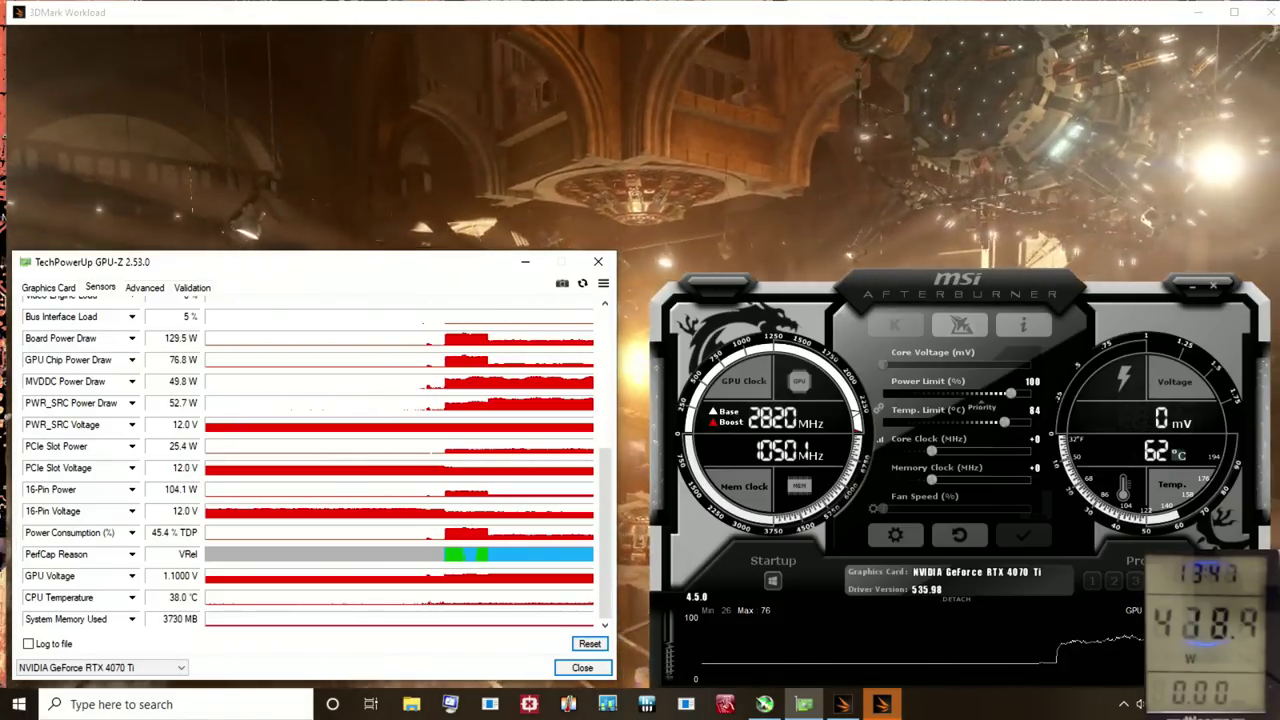
mouse_move(793, 268)
scroll(597, 441, "up", 4)
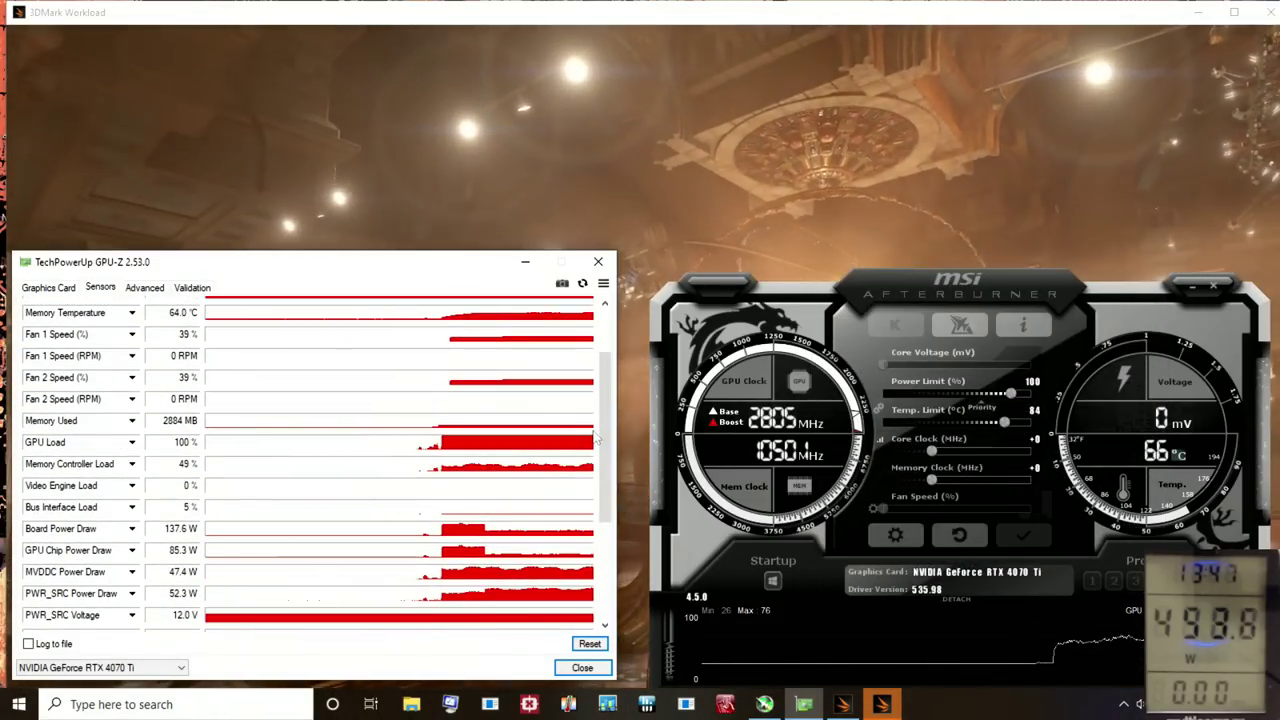
Stop the looping Time Spy Extreme run and close 3DMark.
left_click(703, 195)
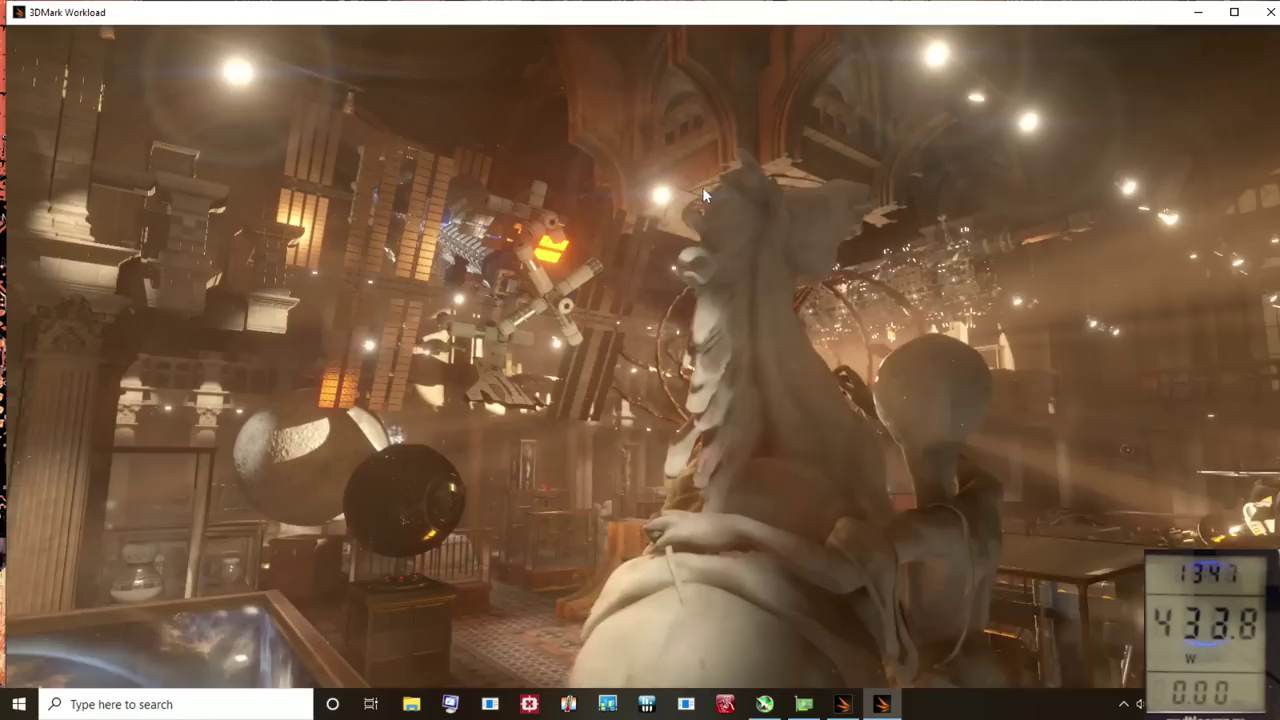
key("Escape")
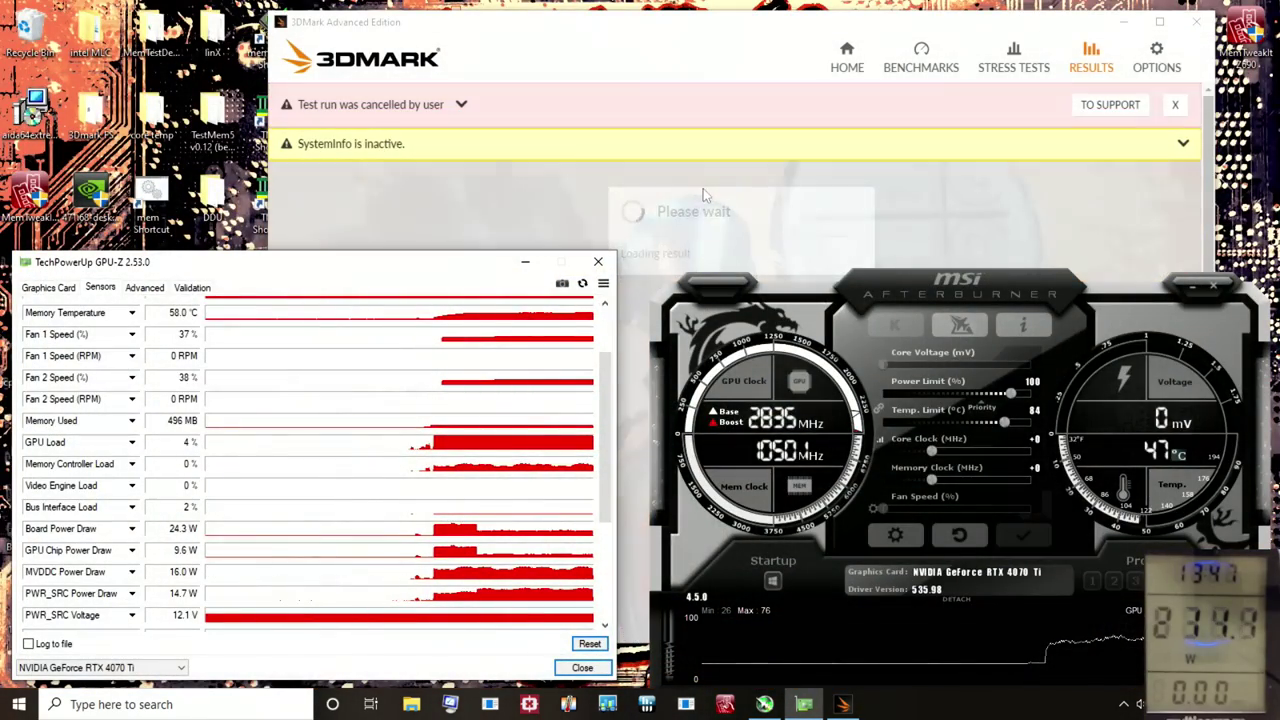
left_click(1196, 21)
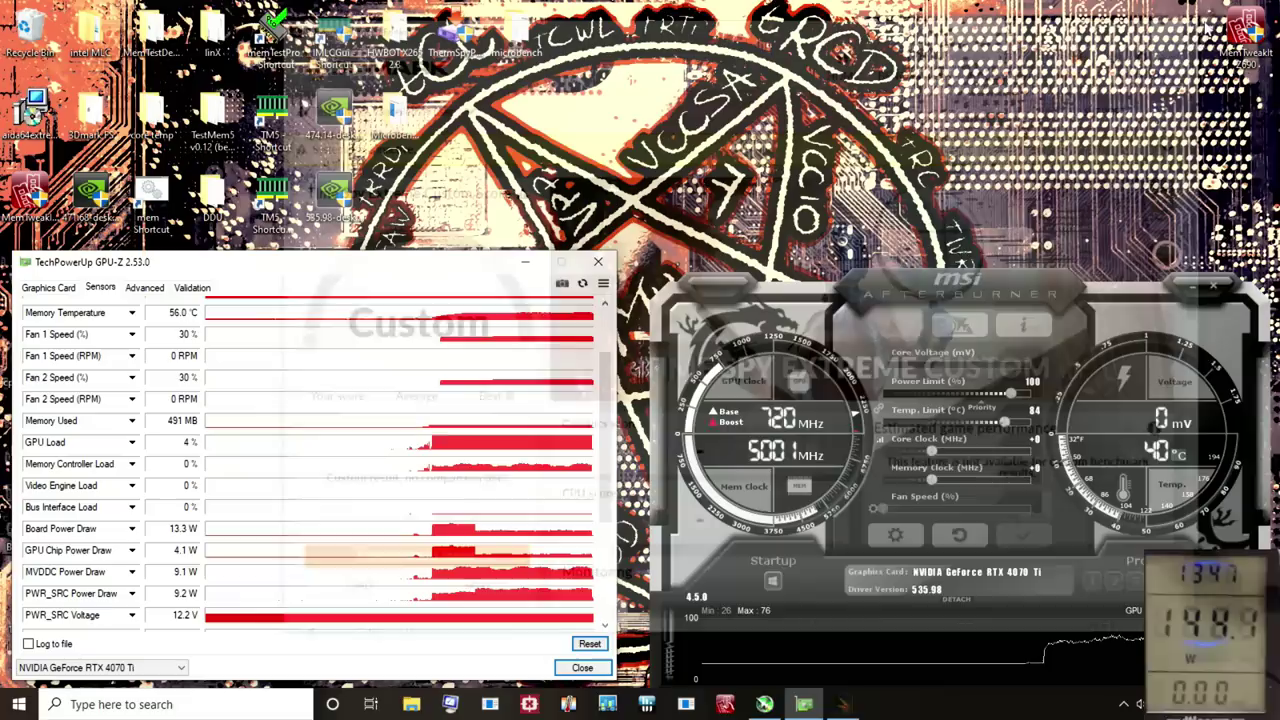
Set the power limit to 35% with a linked 65 °C temperature limit in MSI Afterburner and apply it.
left_click_drag(950, 295, 985, 257)
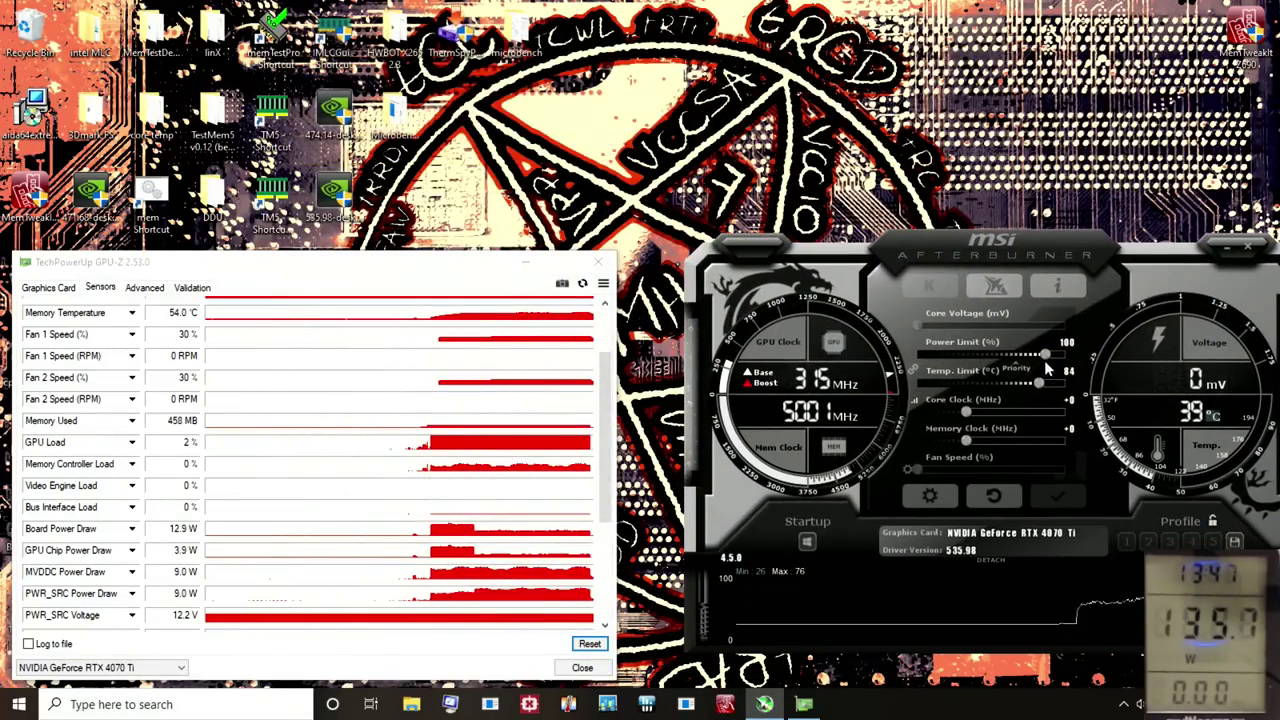
left_click_drag(1047, 355, 910, 362)
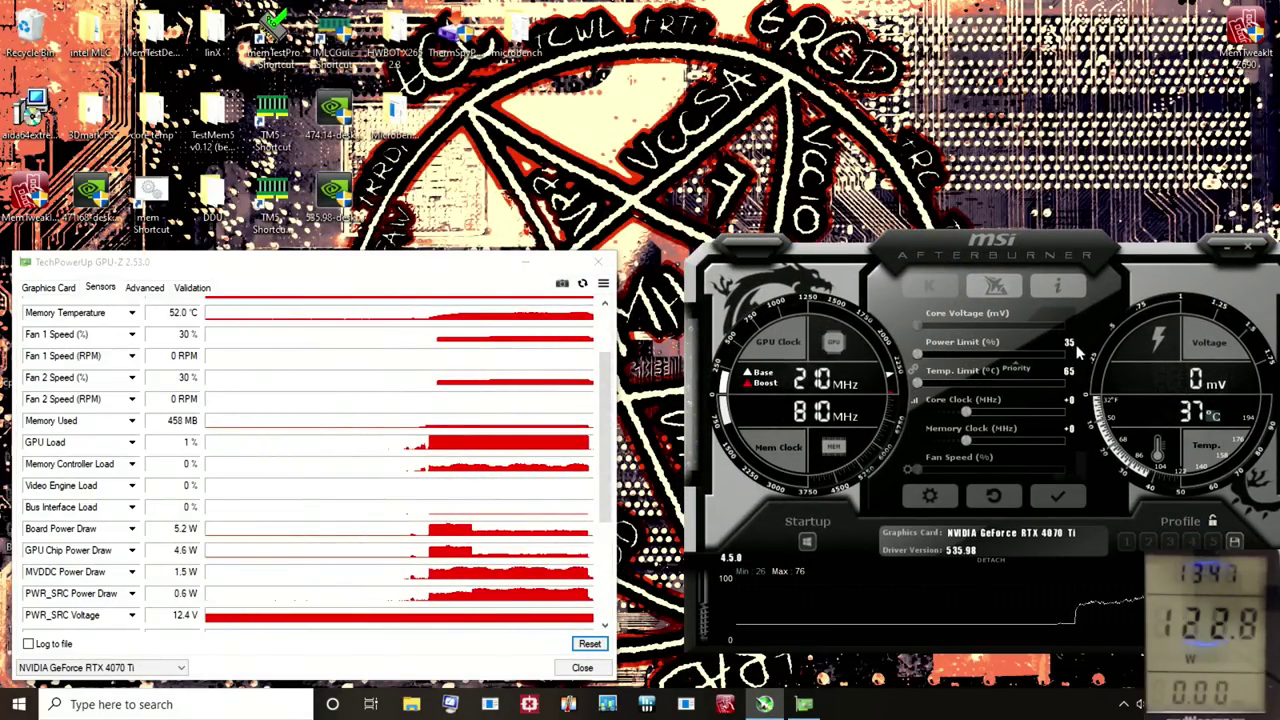
left_click(1057, 496)
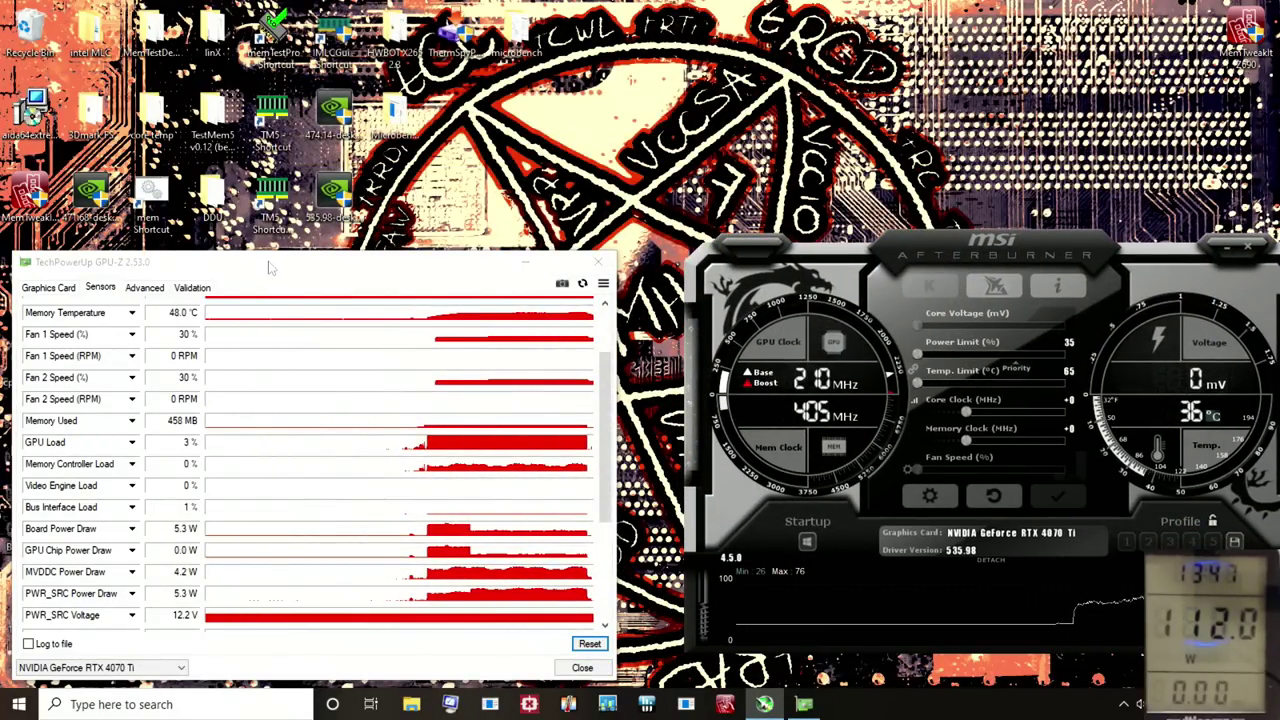
Make room on the desktop, open FurMark and start its GPU stress test at 2560x1440, accepting the caution notice.
left_click_drag(281, 267, 297, 395)
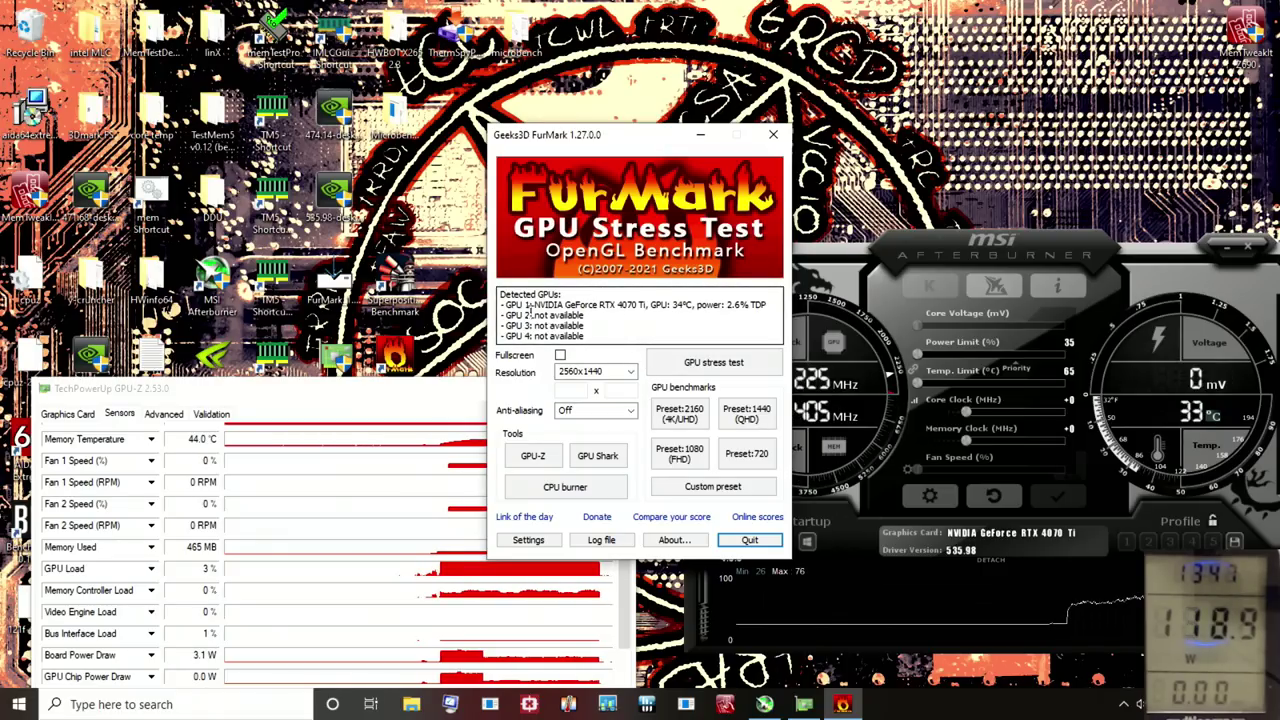
left_click_drag(568, 146, 433, 68)
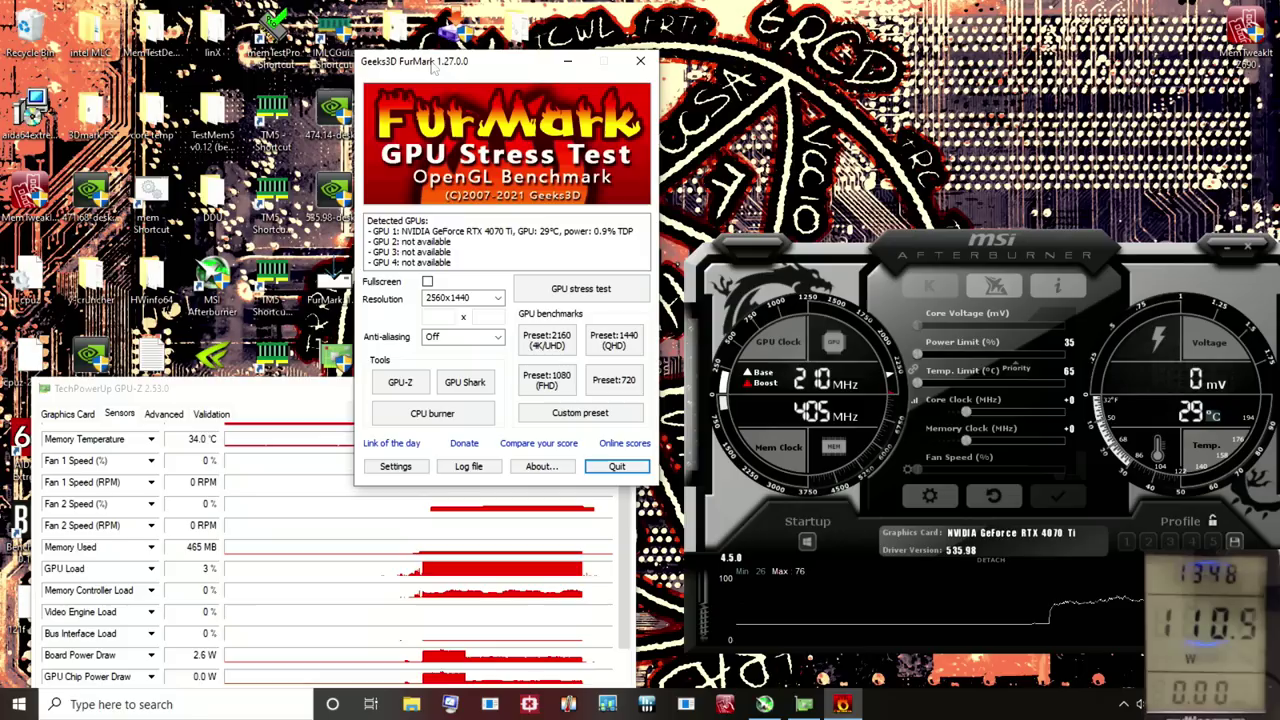
left_click(584, 297)
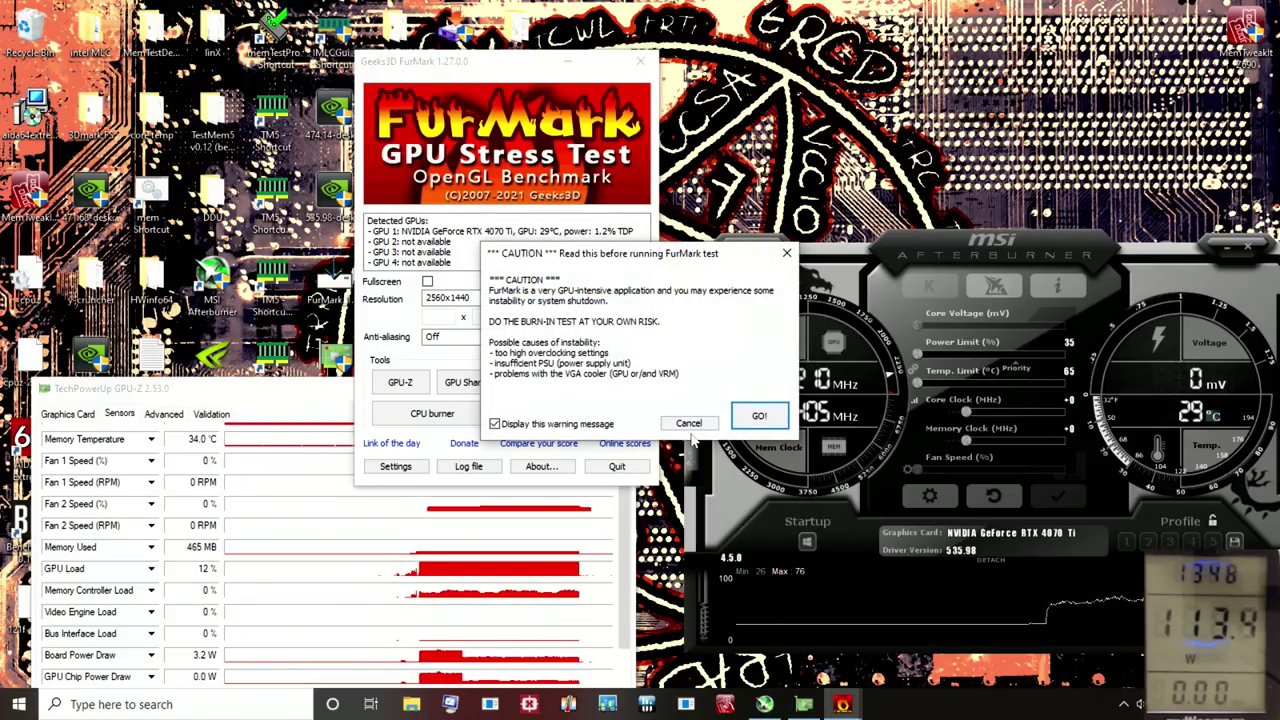
left_click(760, 418)
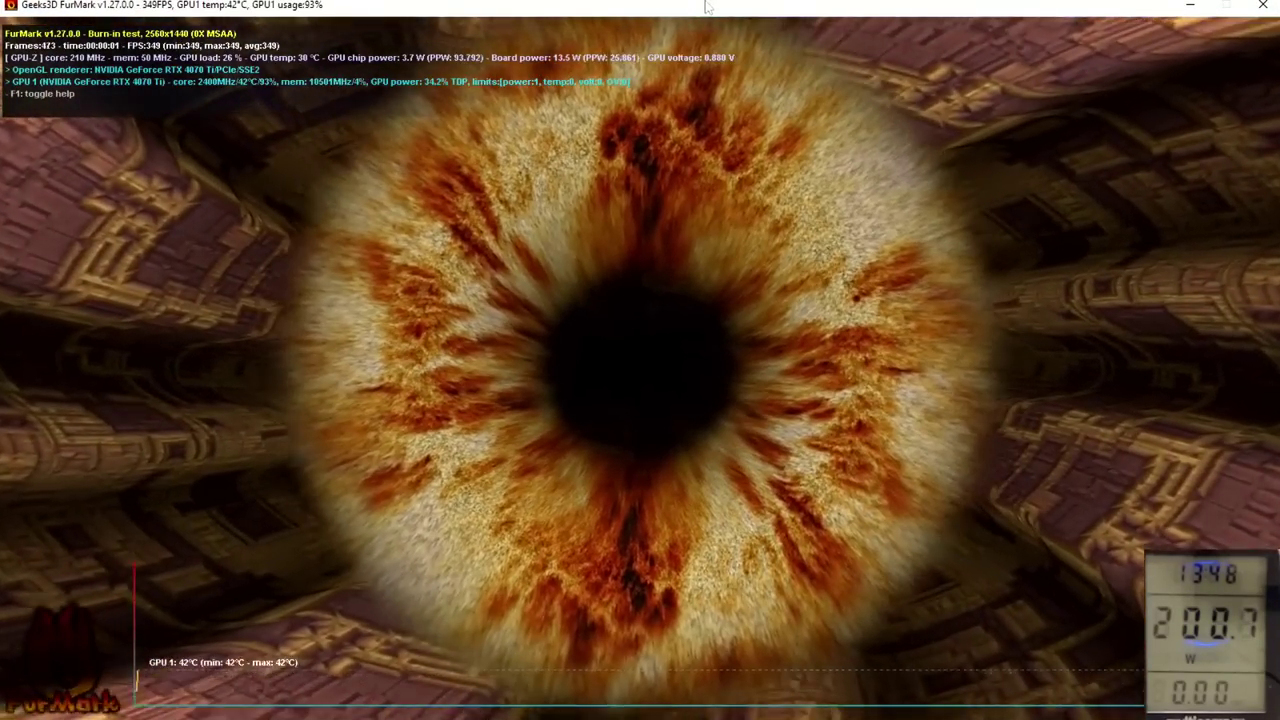
Arrange the FurMark, GPU-Z and MSI Afterburner windows for simultaneous viewing, showing the clock and temperature sensors at the start of the GPU-Z list.
mouse_move(715, 6)
left_mouse_down()
mouse_move(715, 91)
mouse_move(809, 105)
left_mouse_up()
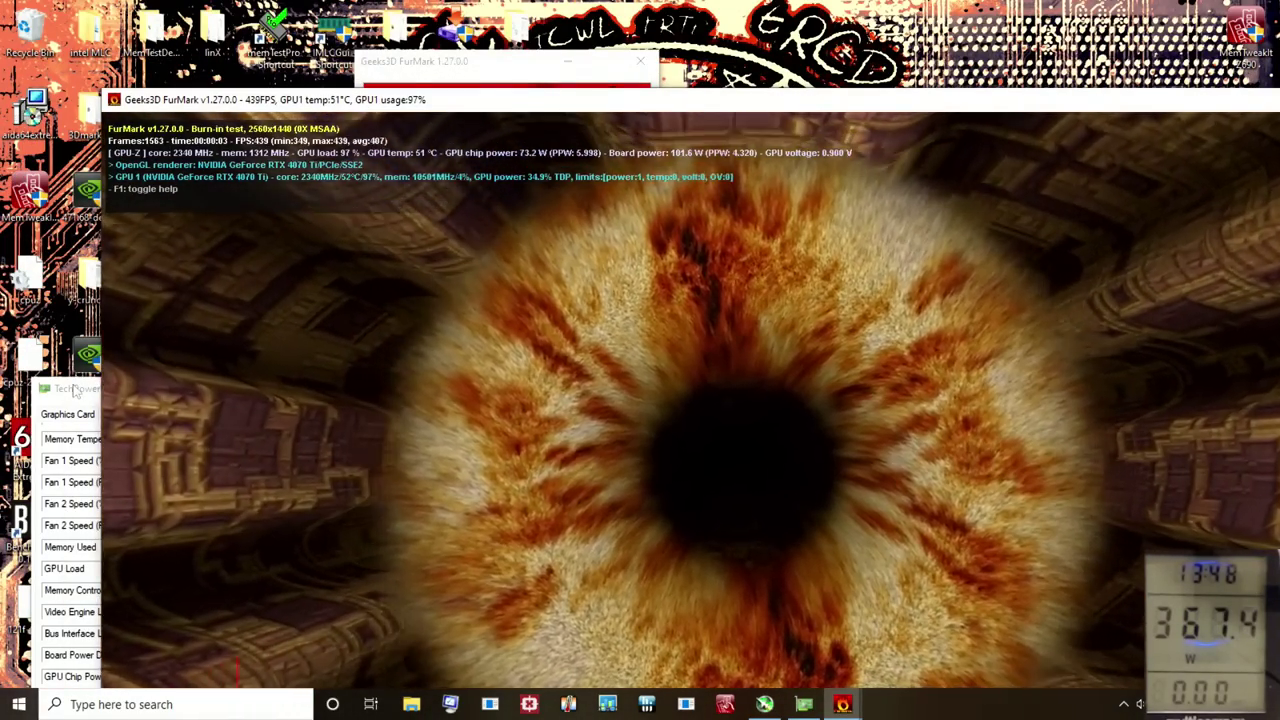
left_click_drag(75, 390, 124, 298)
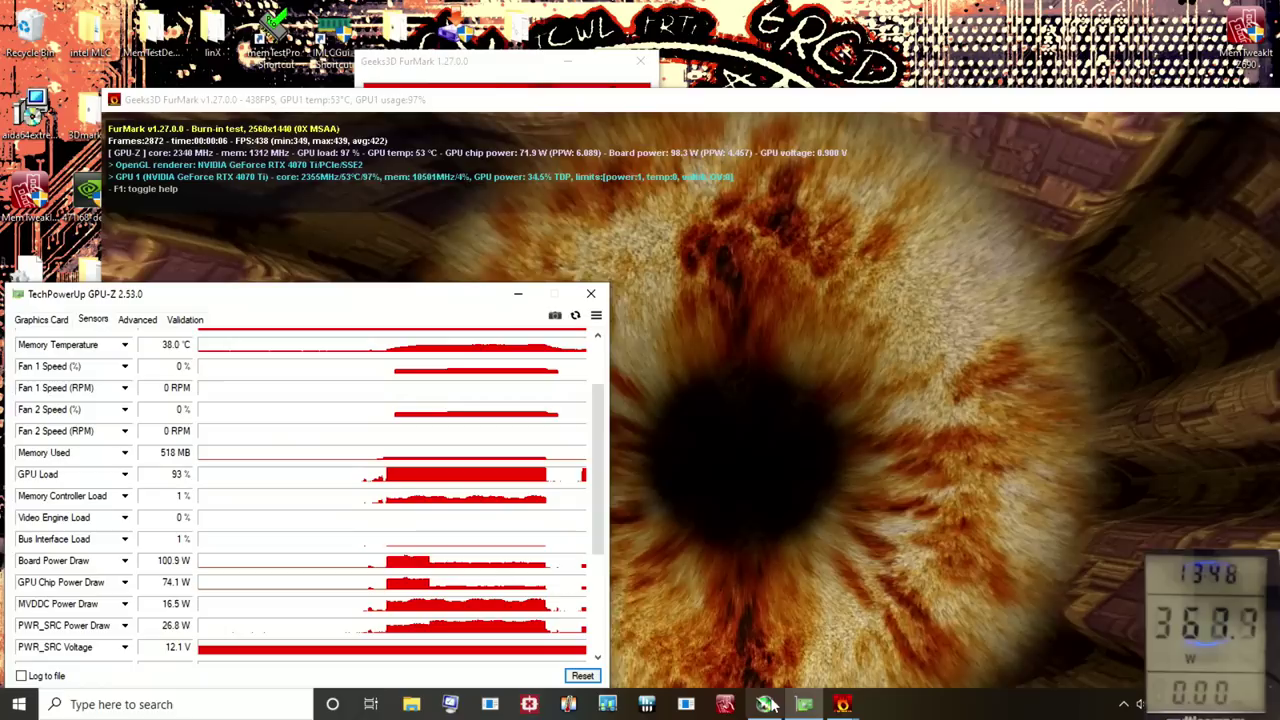
left_click(764, 704)
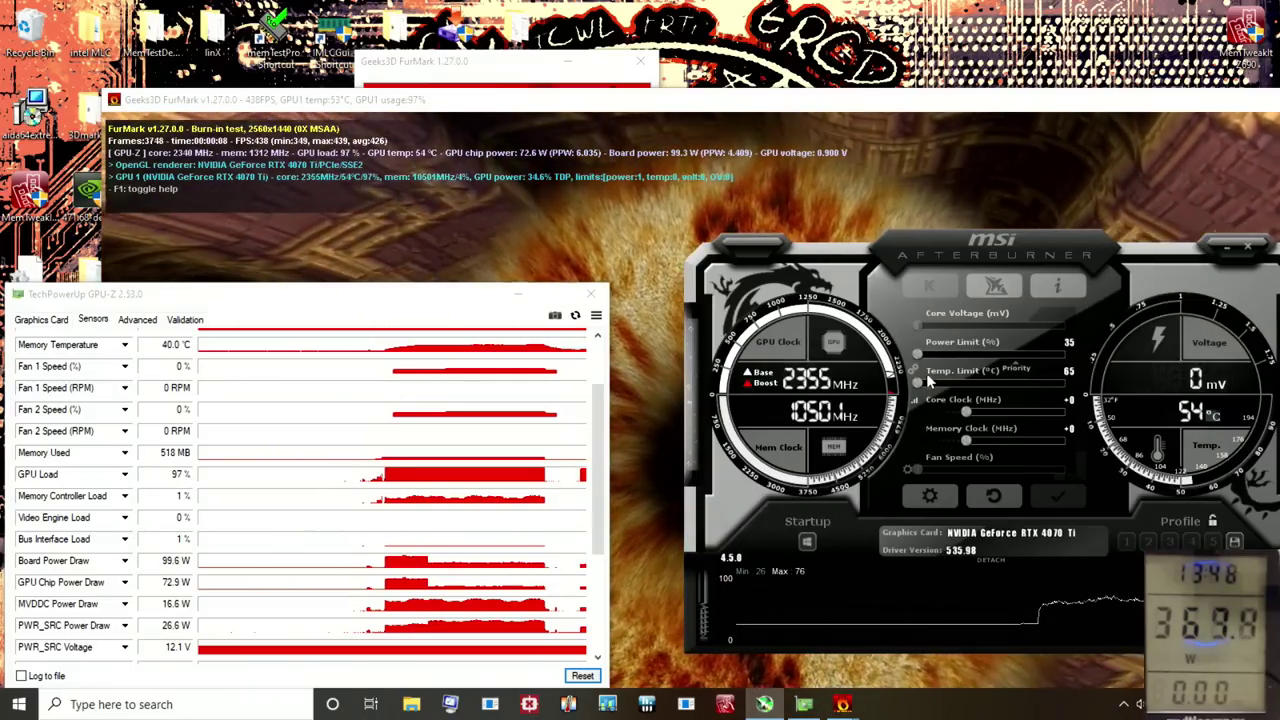
scroll(601, 402, "up", 3)
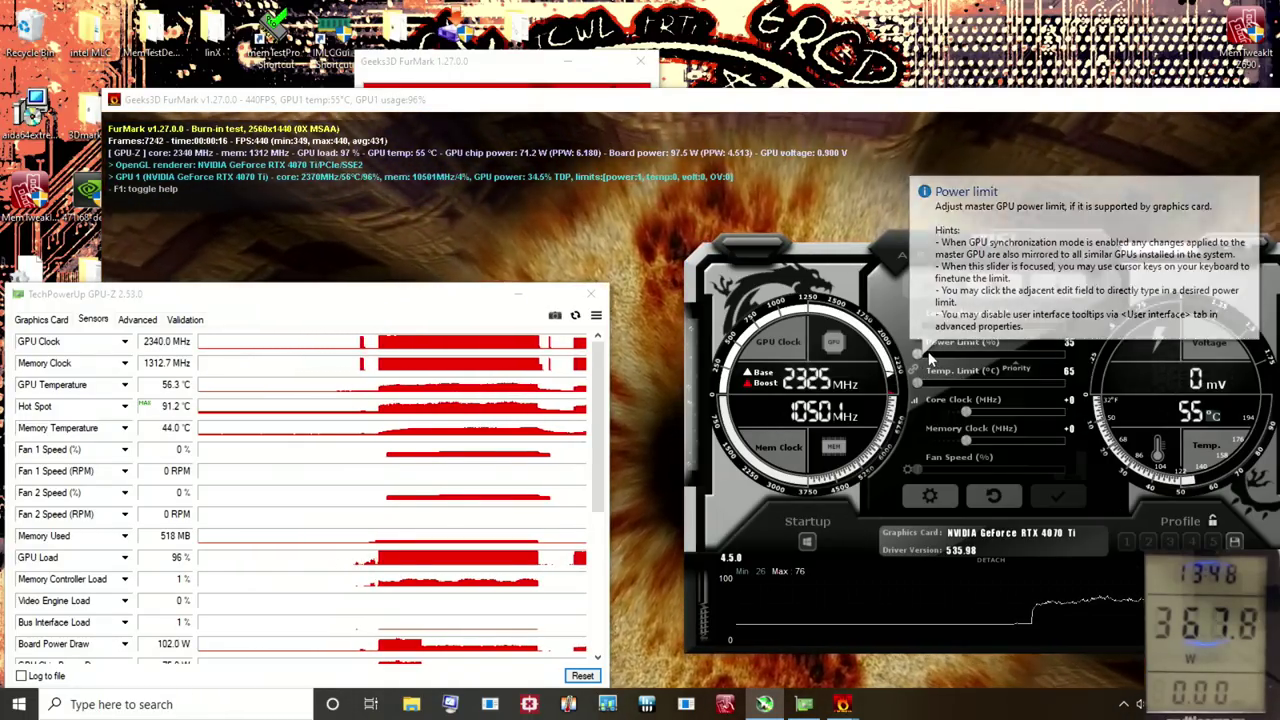
Raise the power limit in stages to 50%, 60% and 65%, with linked temperature limits of 70, 73 and 74 °C, applying each stage.
left_click_drag(921, 356, 952, 350)
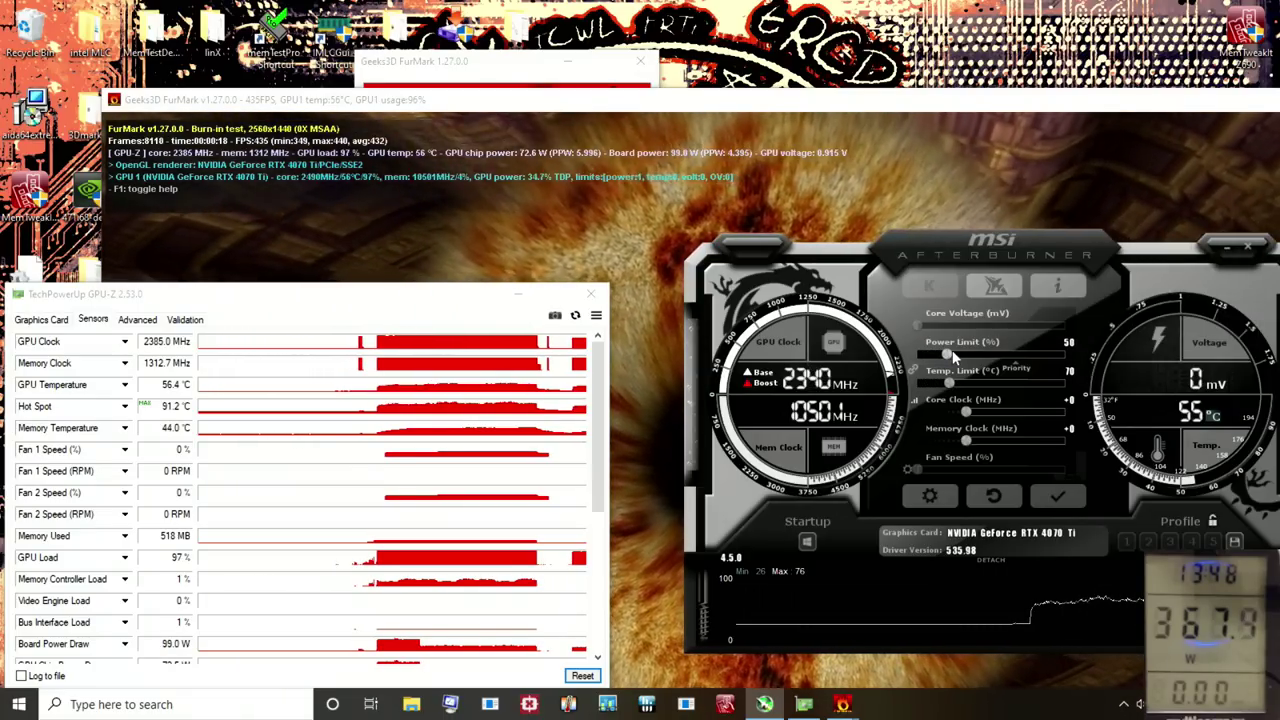
left_click(1065, 498)
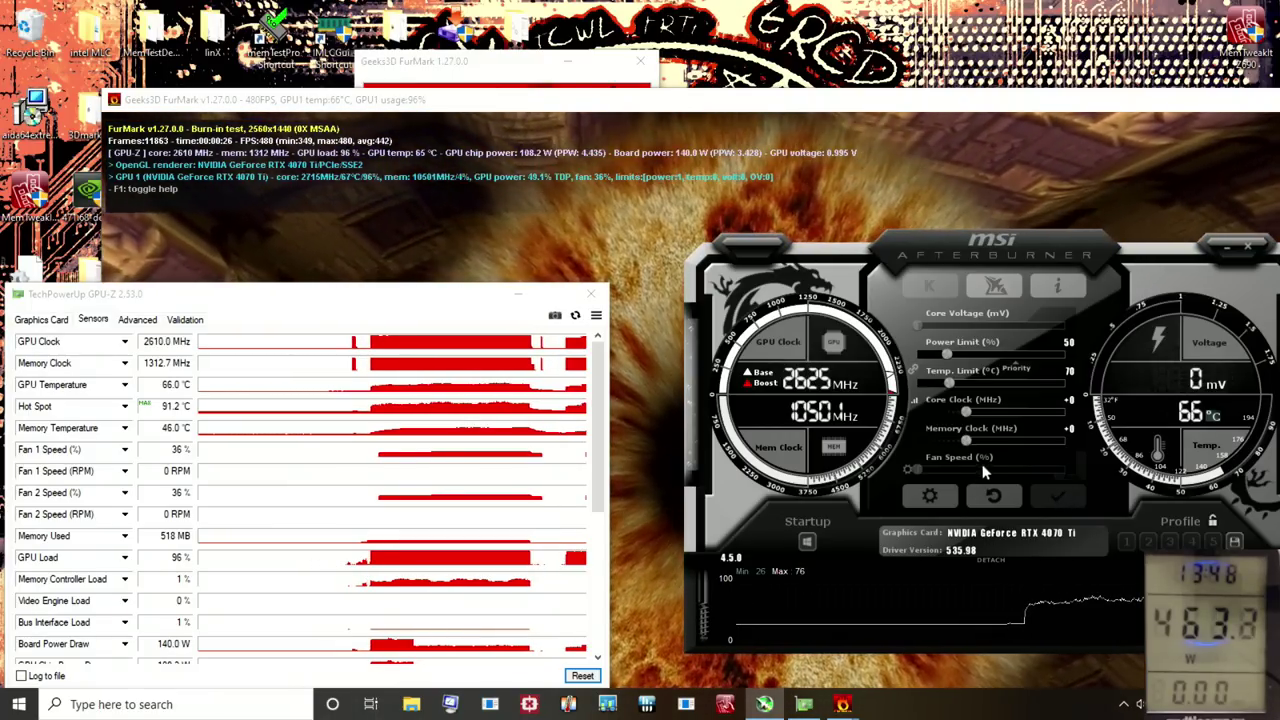
left_click_drag(948, 355, 968, 355)
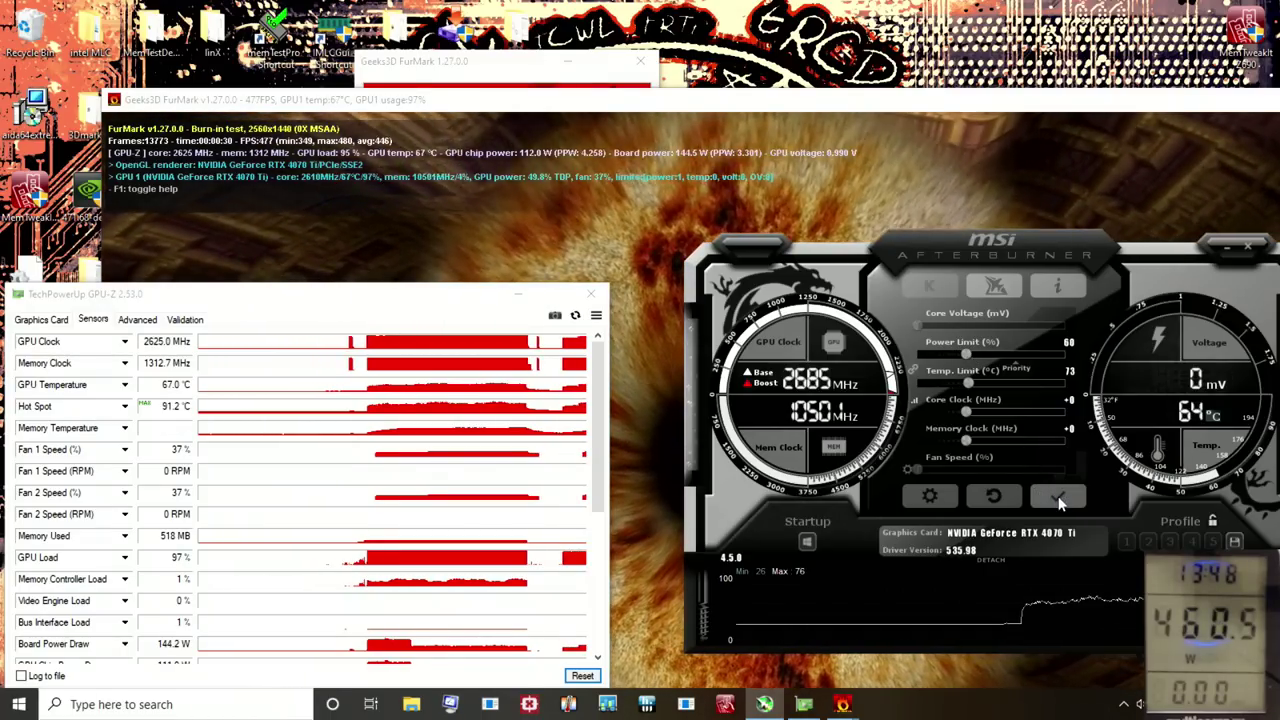
left_click(1062, 497)
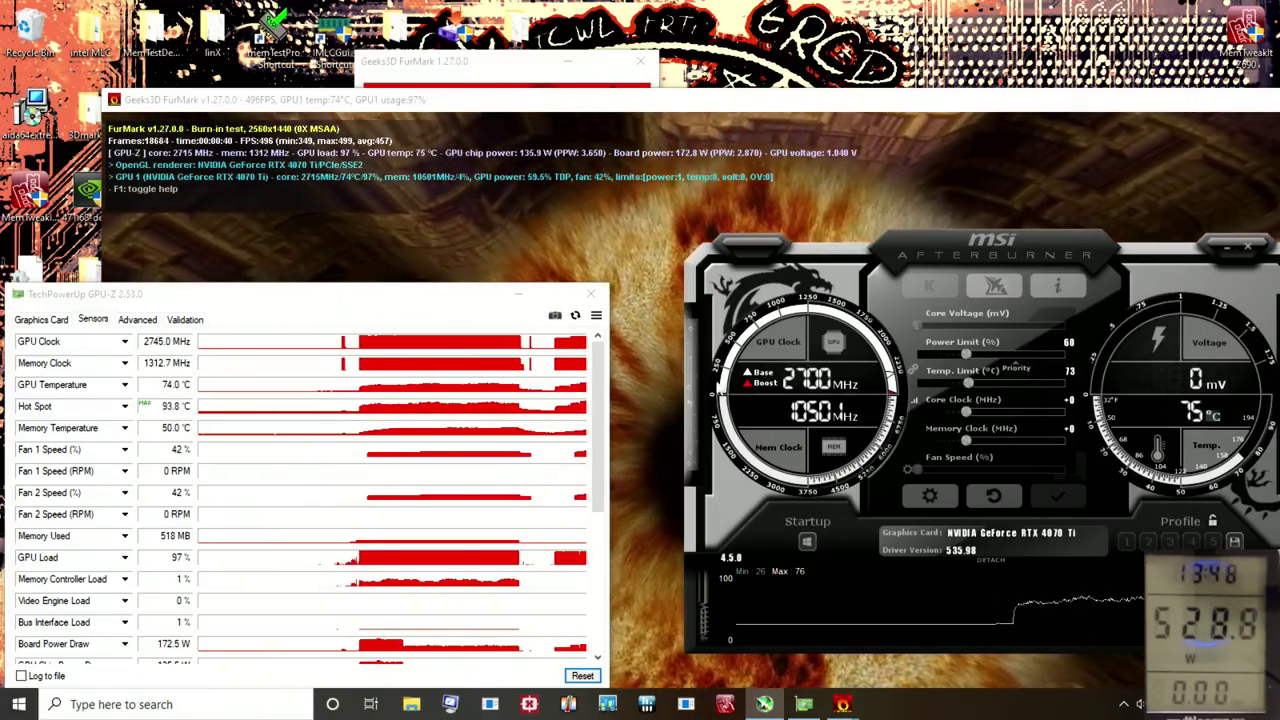
left_click_drag(960, 353, 984, 358)
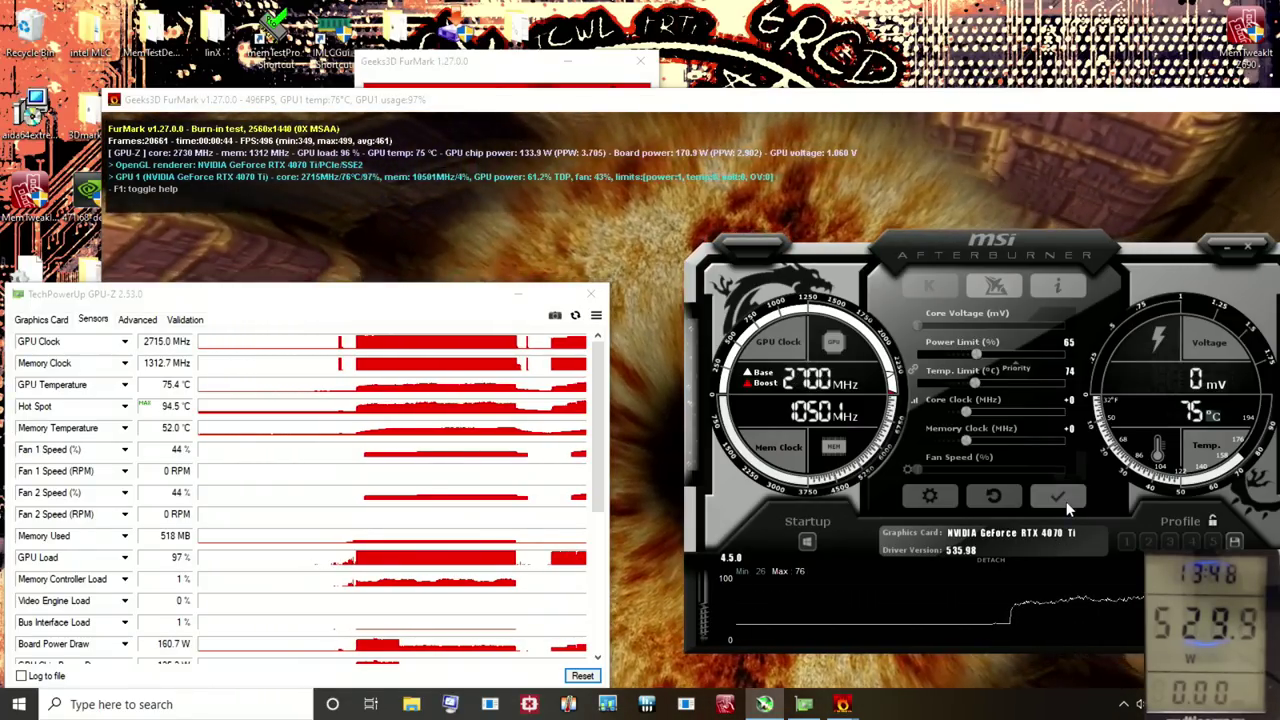
left_click(1066, 501)
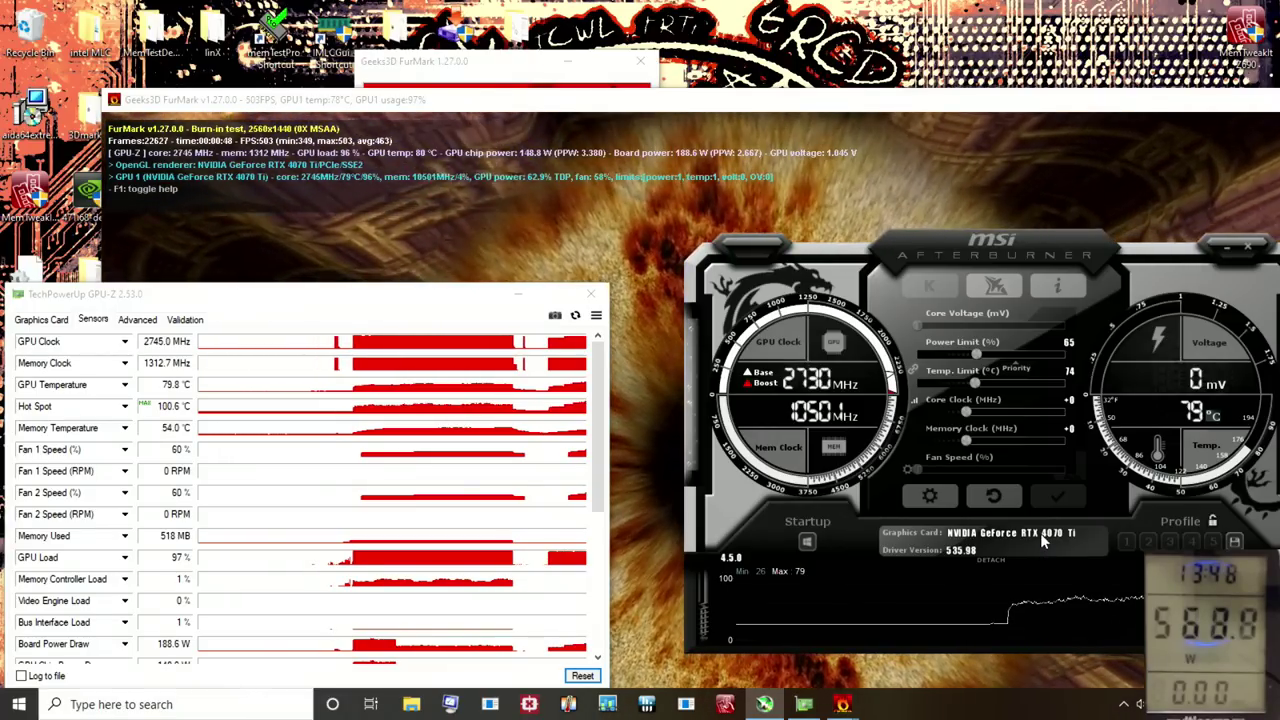
Stop the FurMark burn-in test, and check the card's specifications in GPU-Z before returning to its sensor readings.
left_click(623, 275)
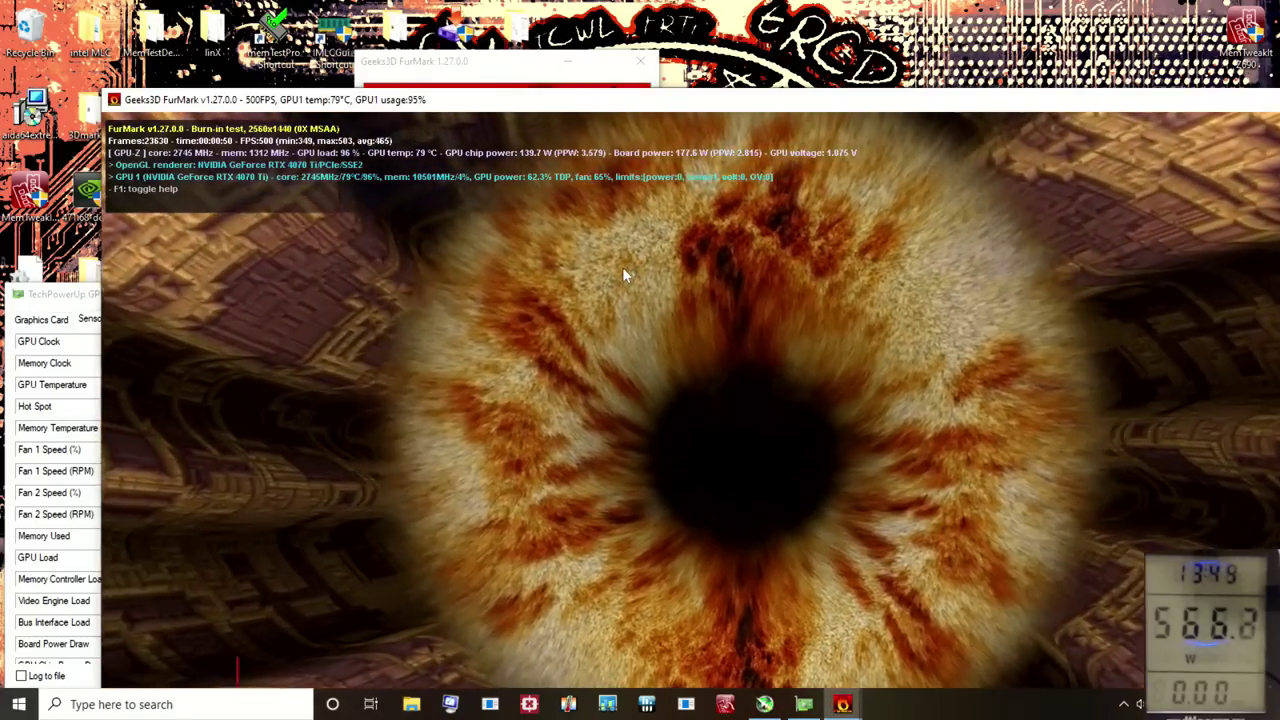
key("Escape")
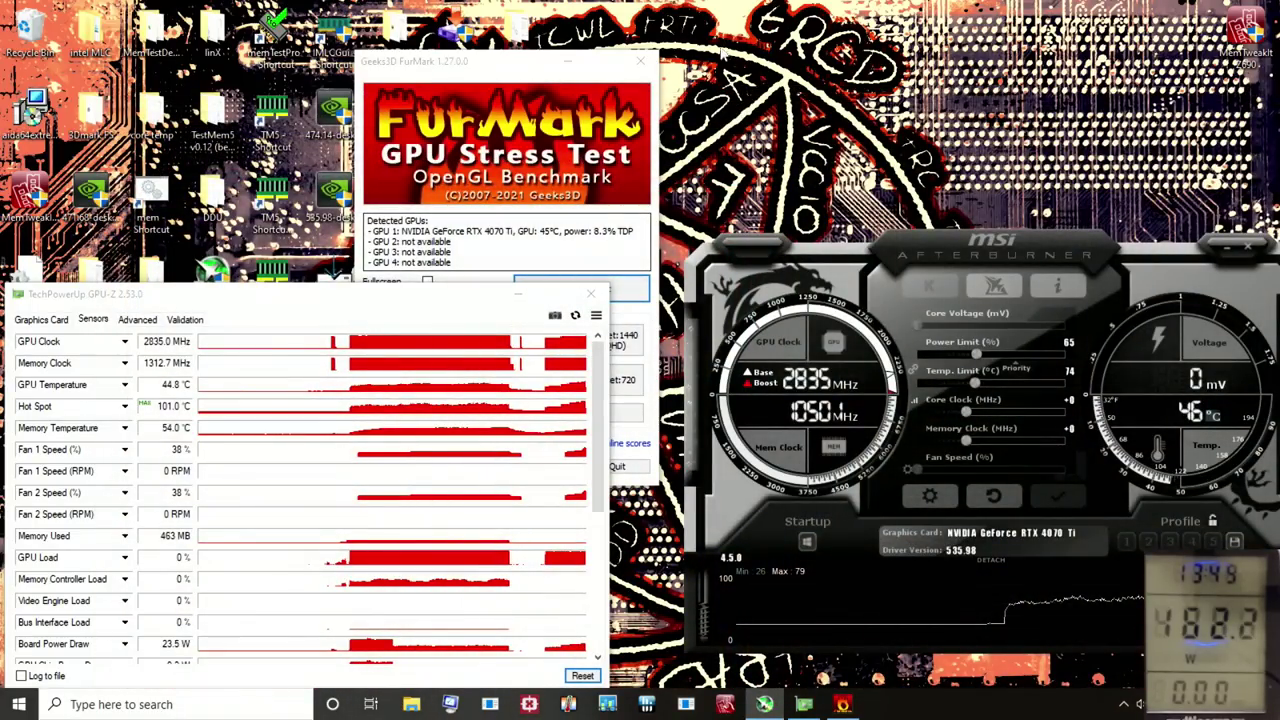
left_click_drag(979, 253, 915, 234)
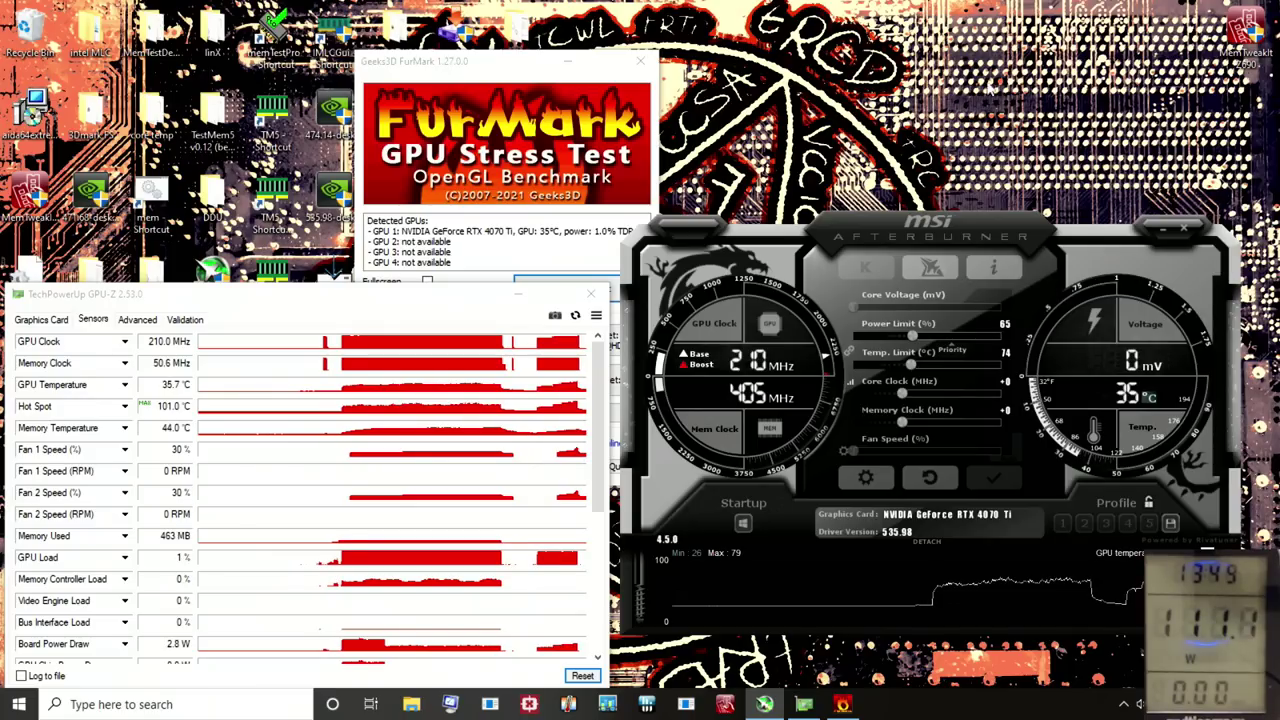
left_click(45, 320)
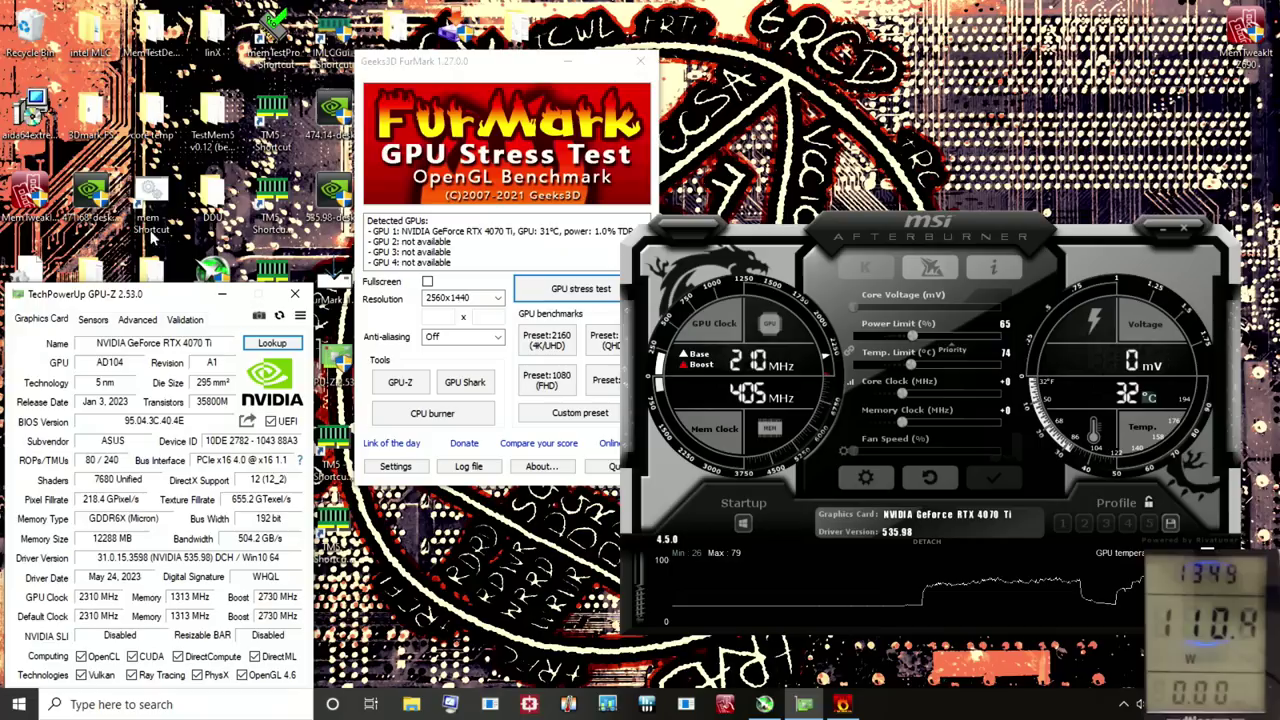
left_click(93, 320)
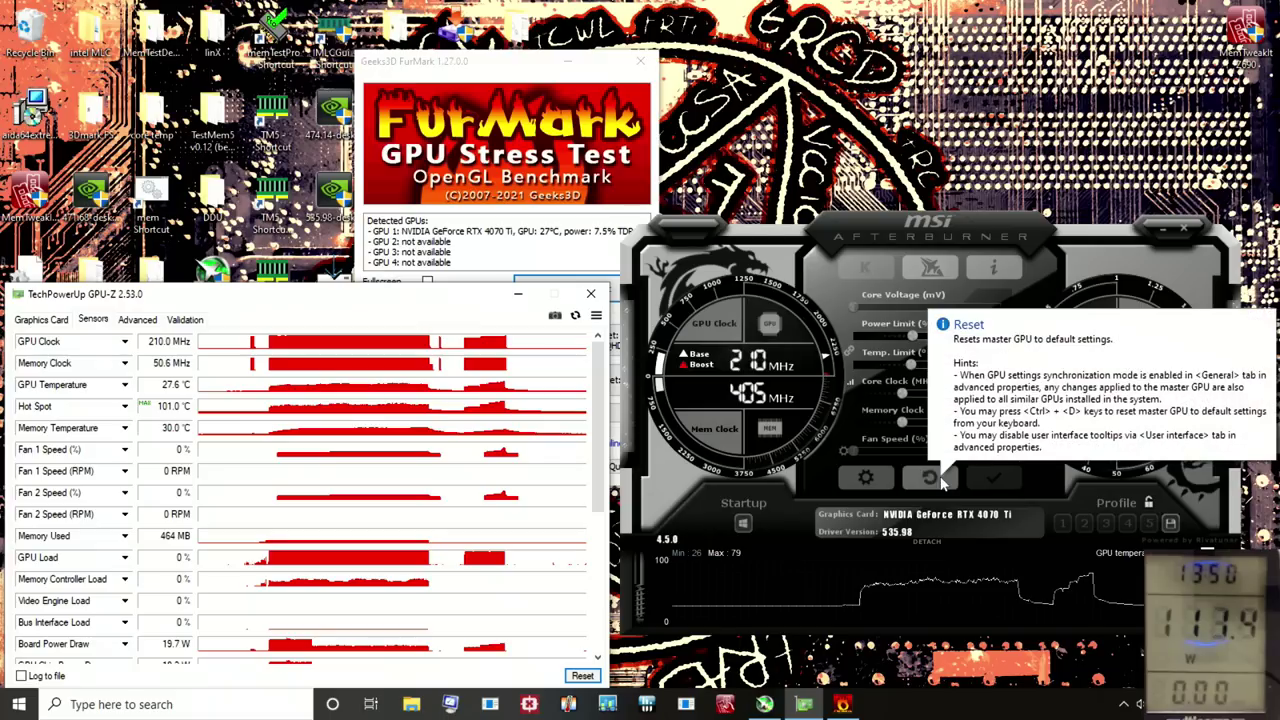
Start the FurMark GPU stress test again at 2560x1440, accepting the caution notice, and shift its window to uncover part of the desktop.
left_click(568, 280)
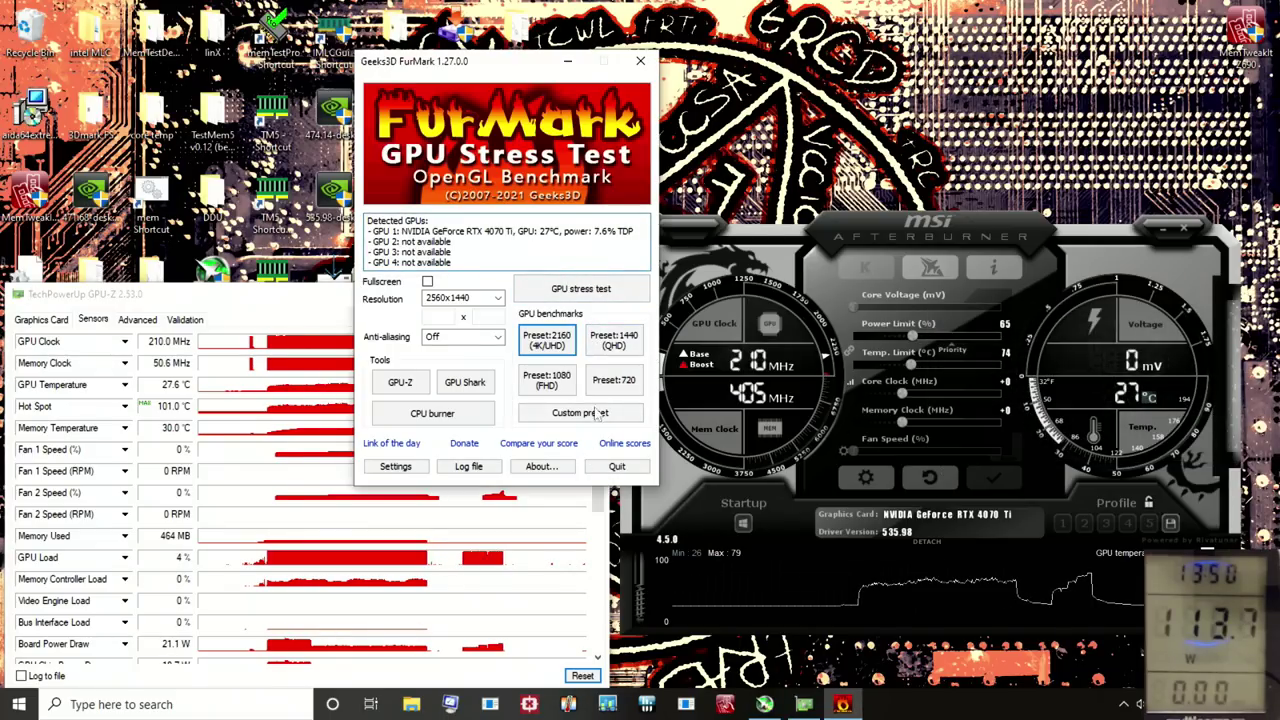
left_click(556, 291)
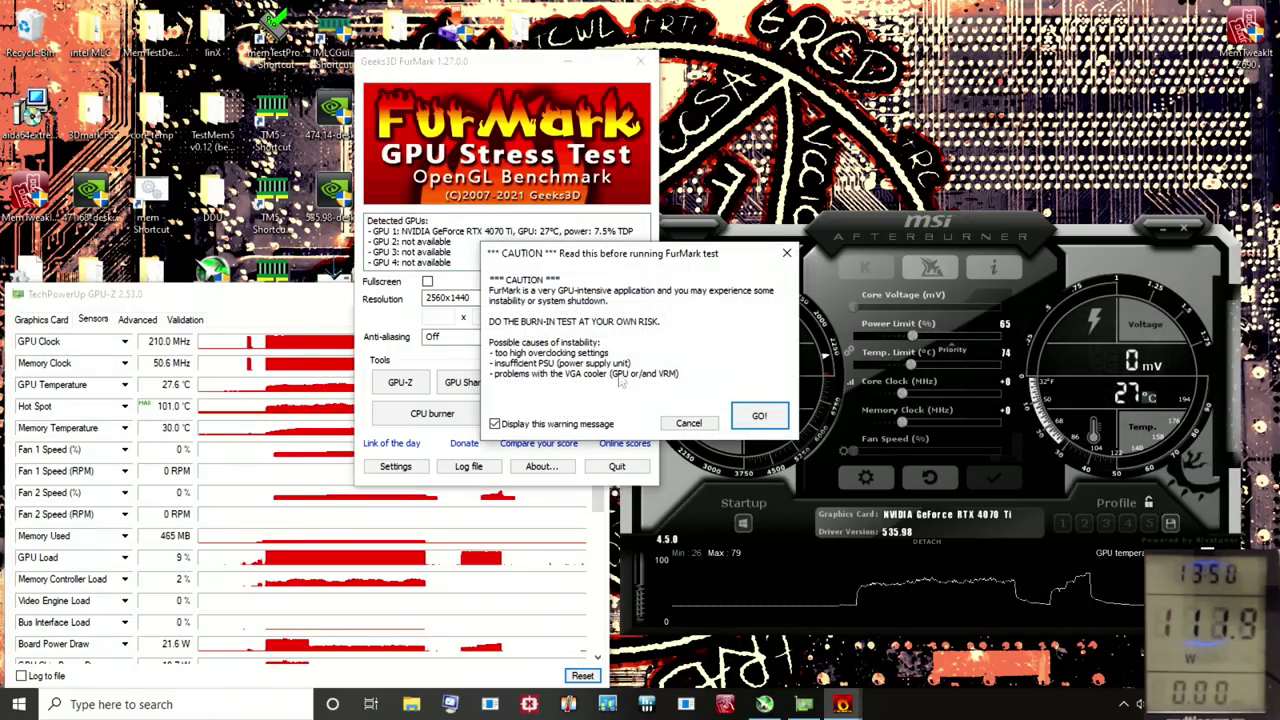
left_click(779, 421)
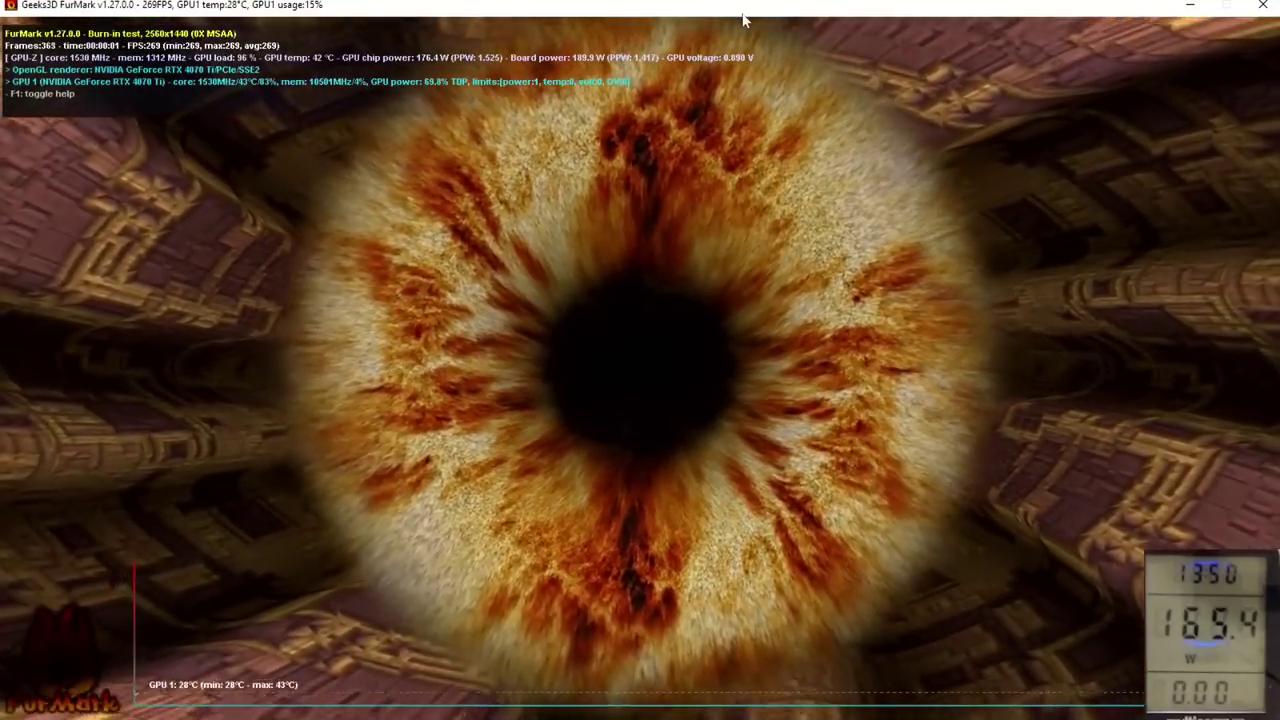
left_click_drag(743, 11, 824, 23)
Bring up GPU-Z and MSI Afterburner over the running test and reset the GPU to its default 100% power and 84 °C temperature limits.
left_click(648, 704)
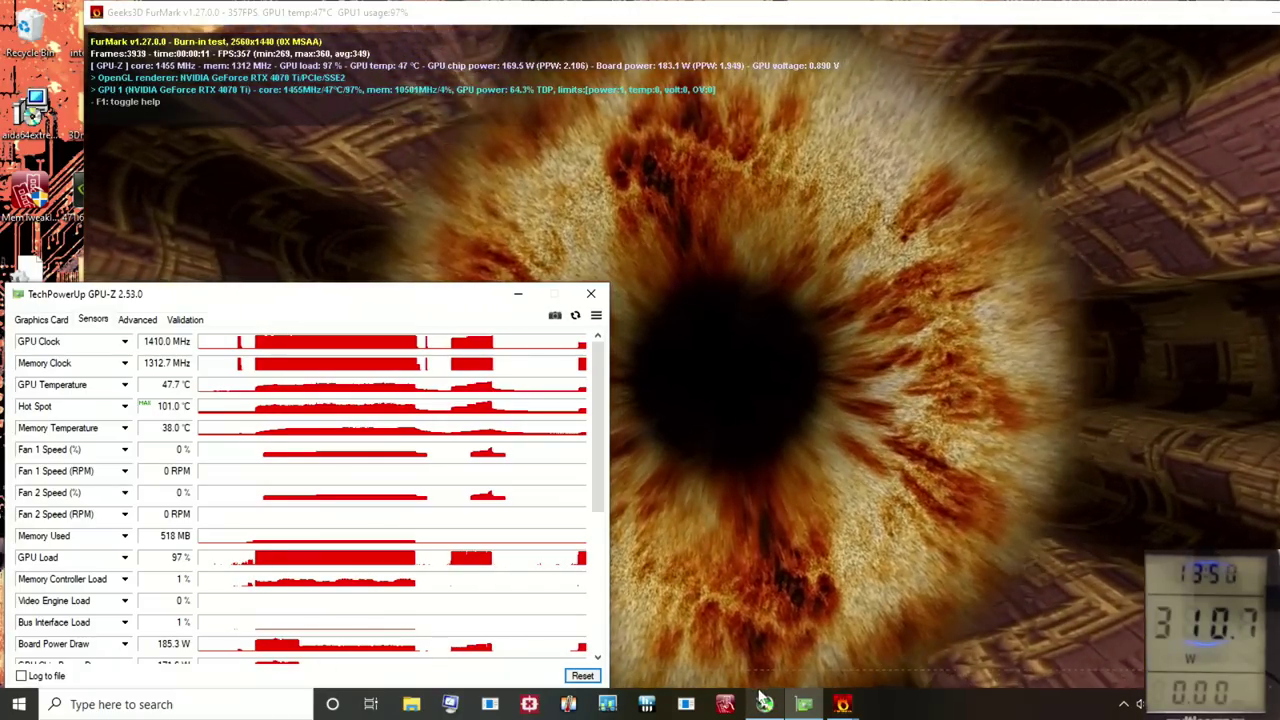
left_click(764, 704)
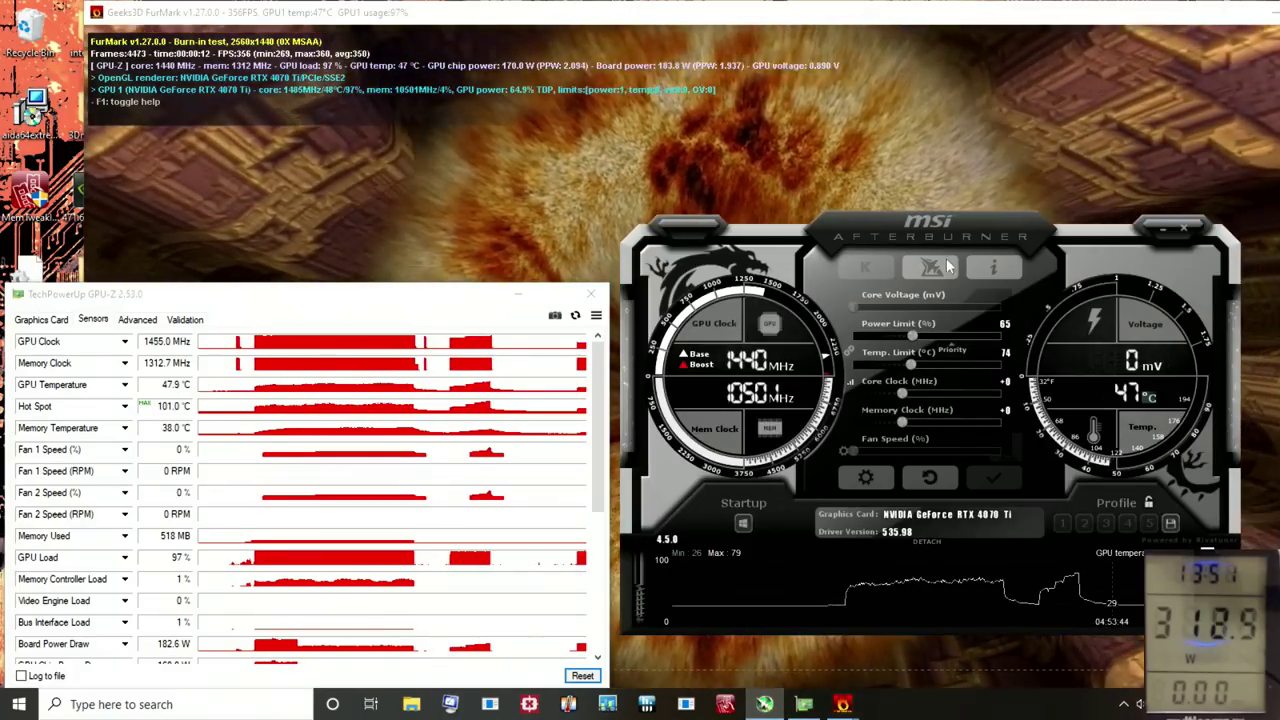
left_click(942, 481)
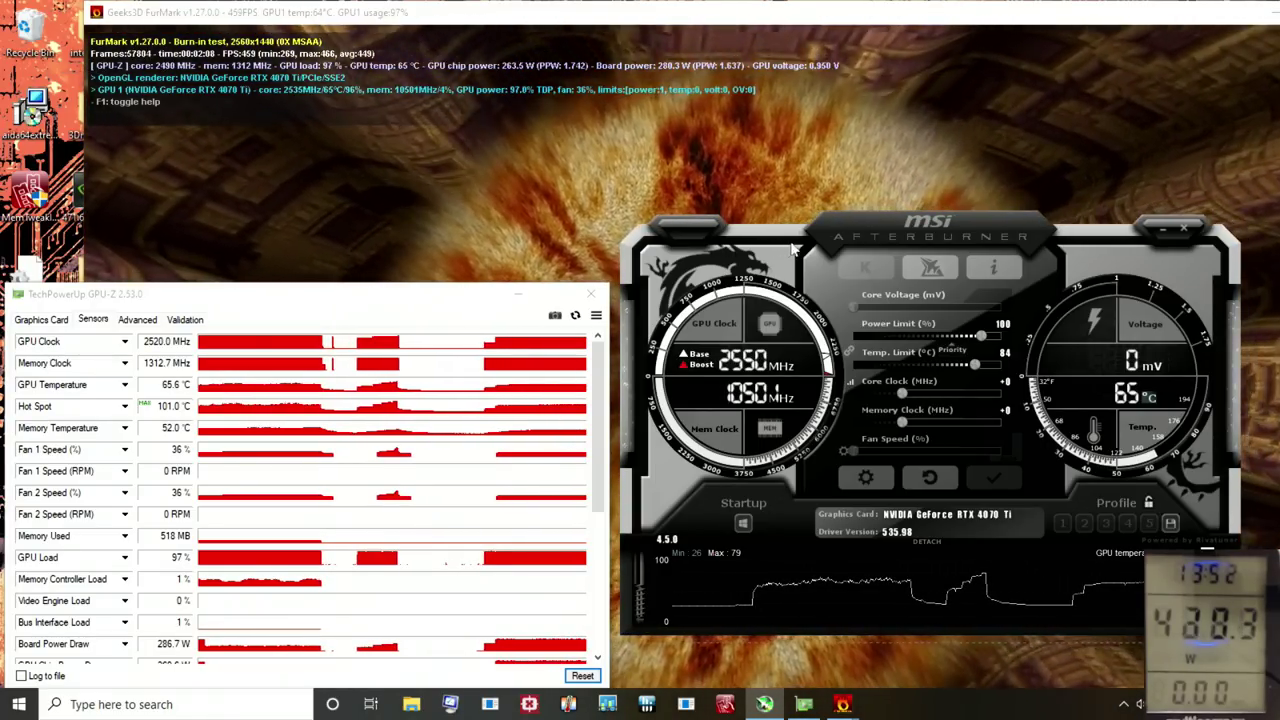
Move the MSI Afterburner window lower on the desktop and stop the FurMark stress test.
left_click_drag(837, 244, 857, 288)
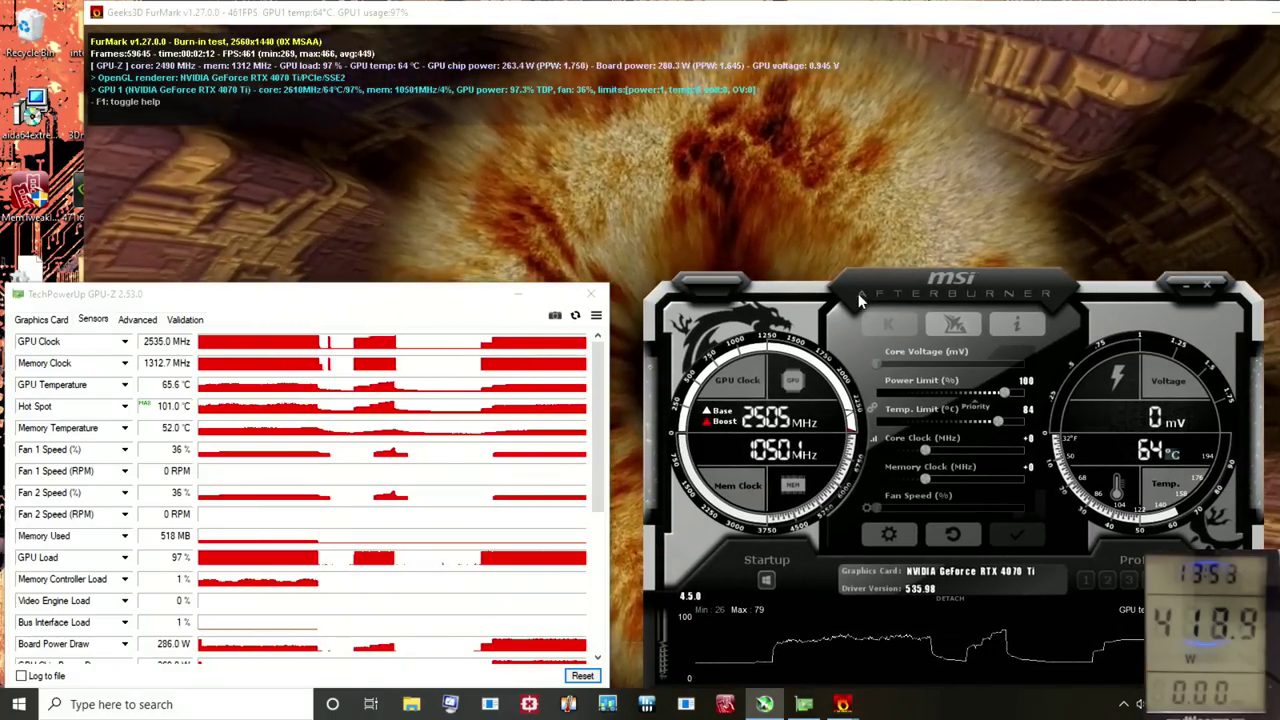
left_click(844, 191)
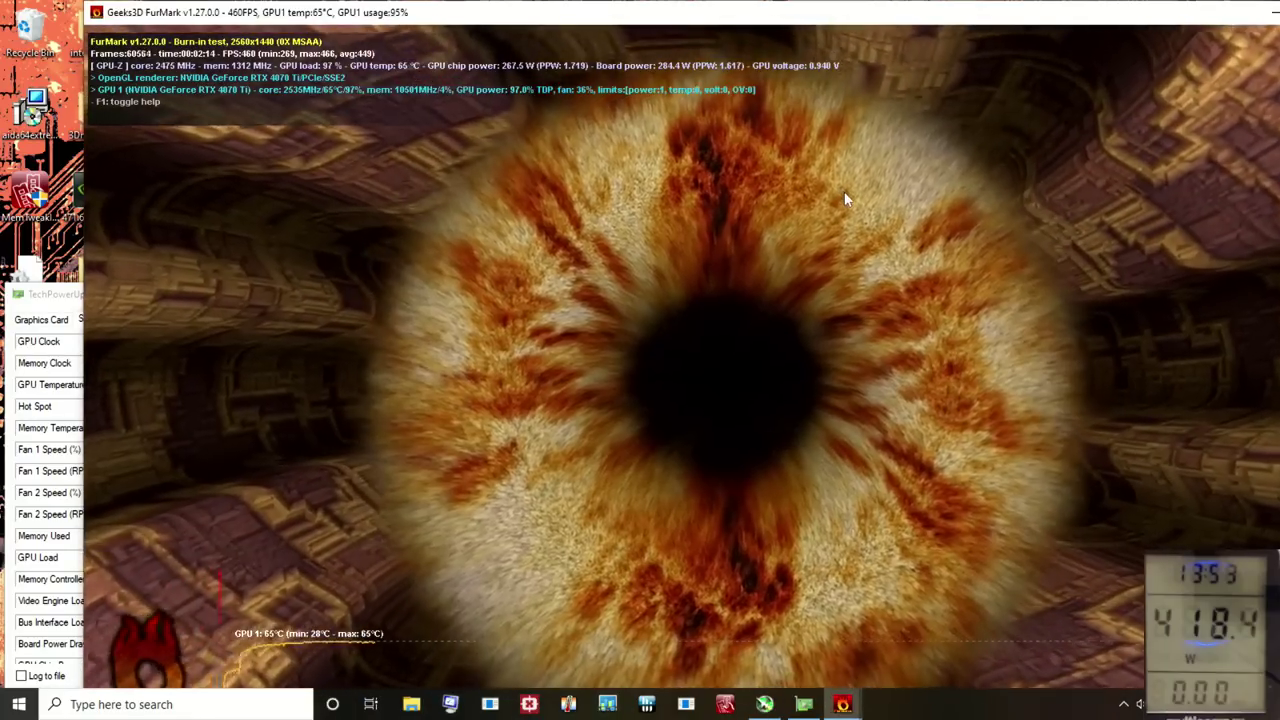
key("Escape")
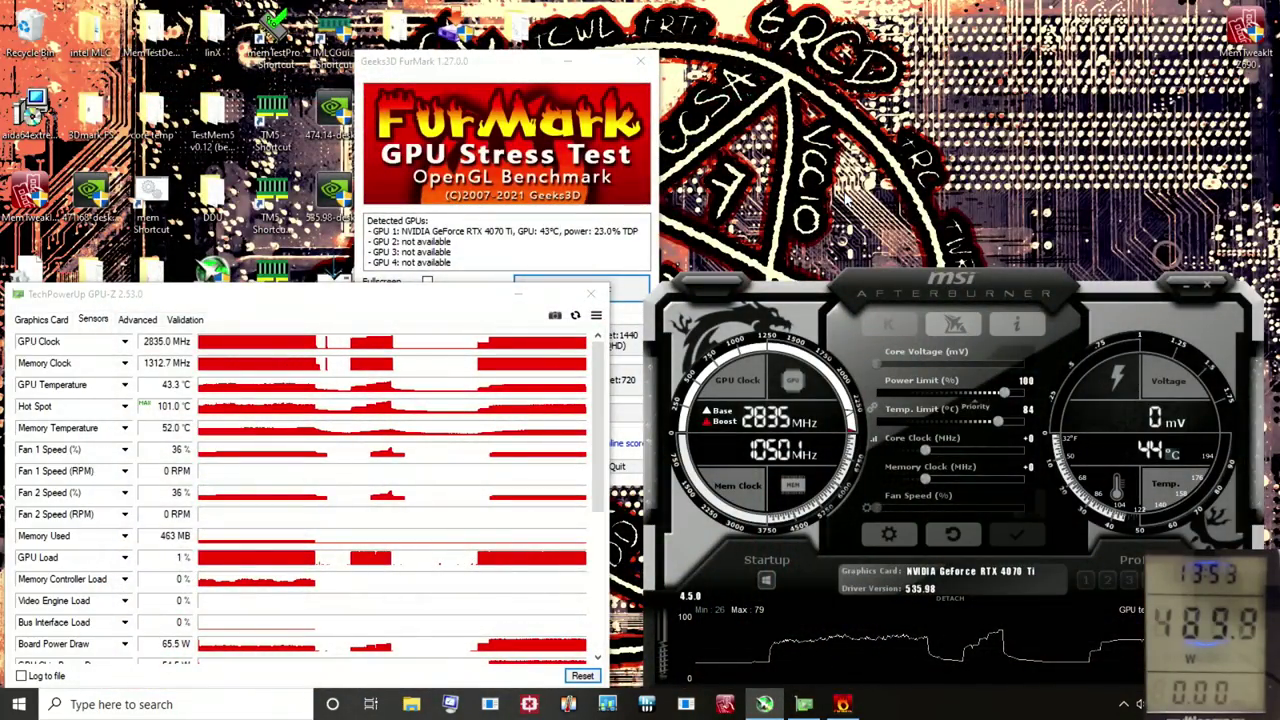